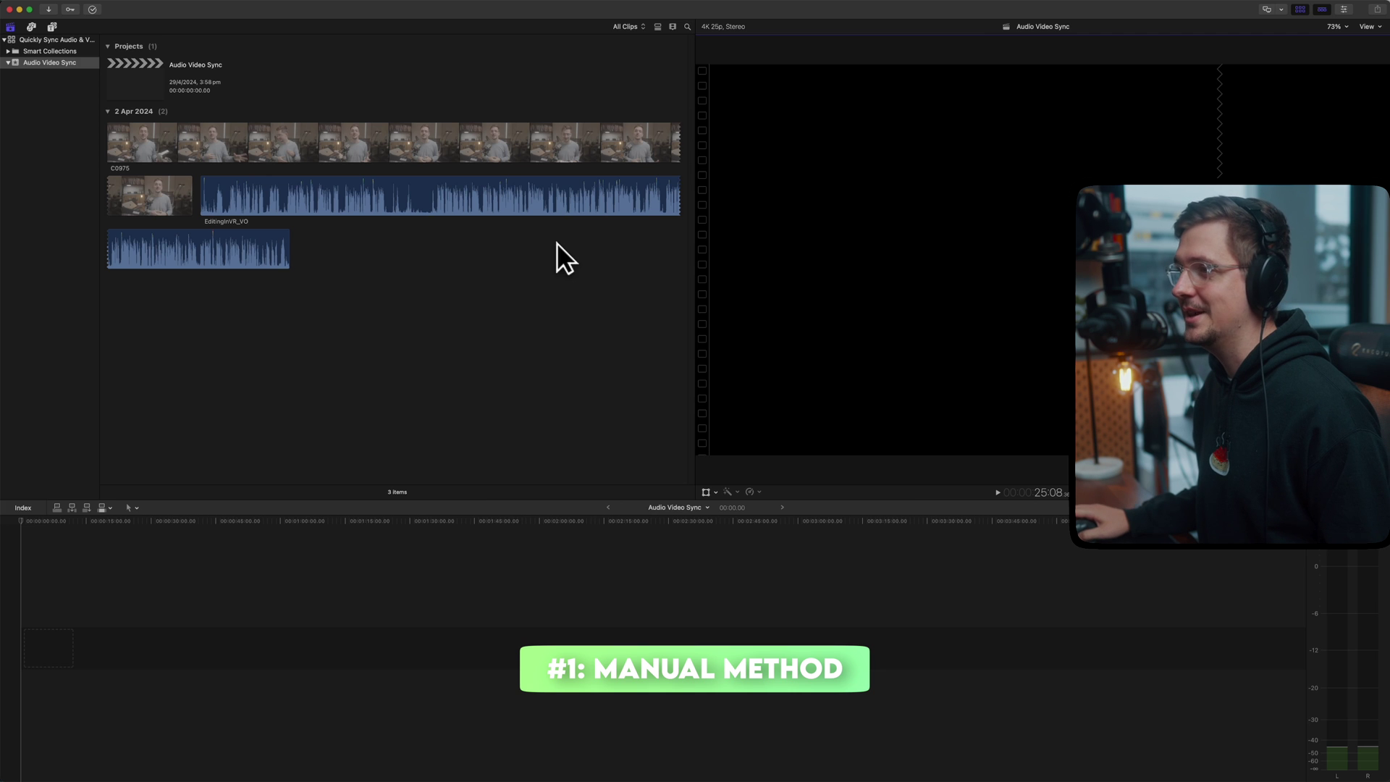
Preview a few seconds of camera clip C0975, then select the EditingInVR_VO audio clip.
{"action": "left_click", "coordinate": [239, 146]}
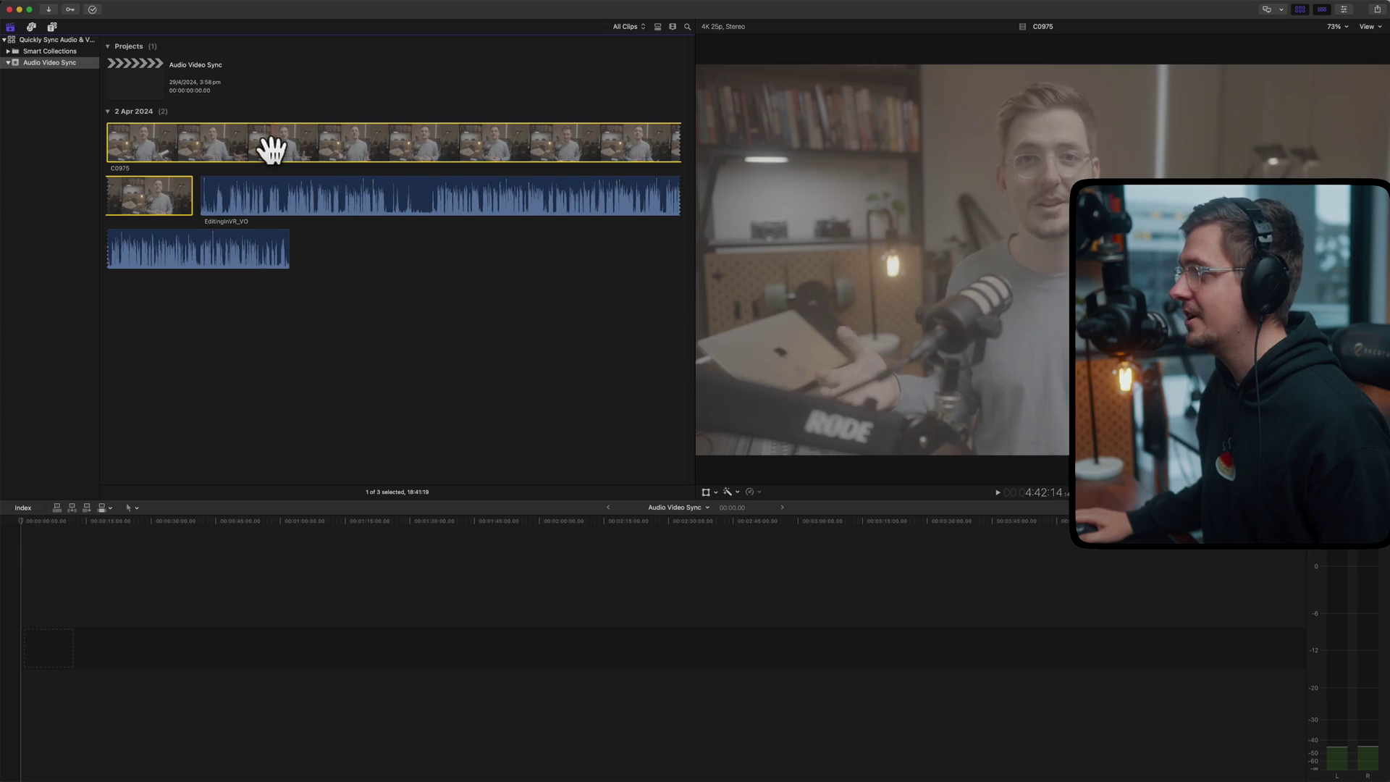
{"action": "key", "text": "space"}
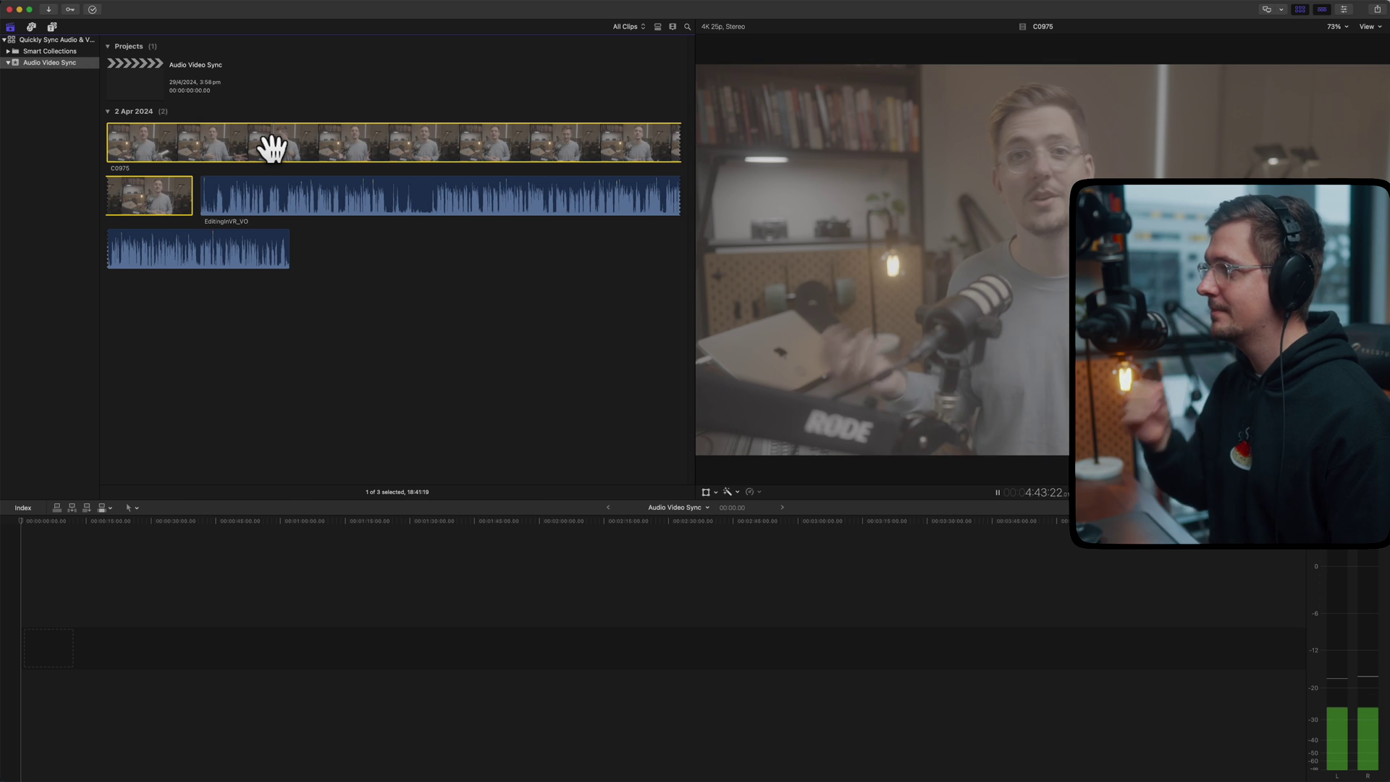
{"action": "key", "text": "space"}
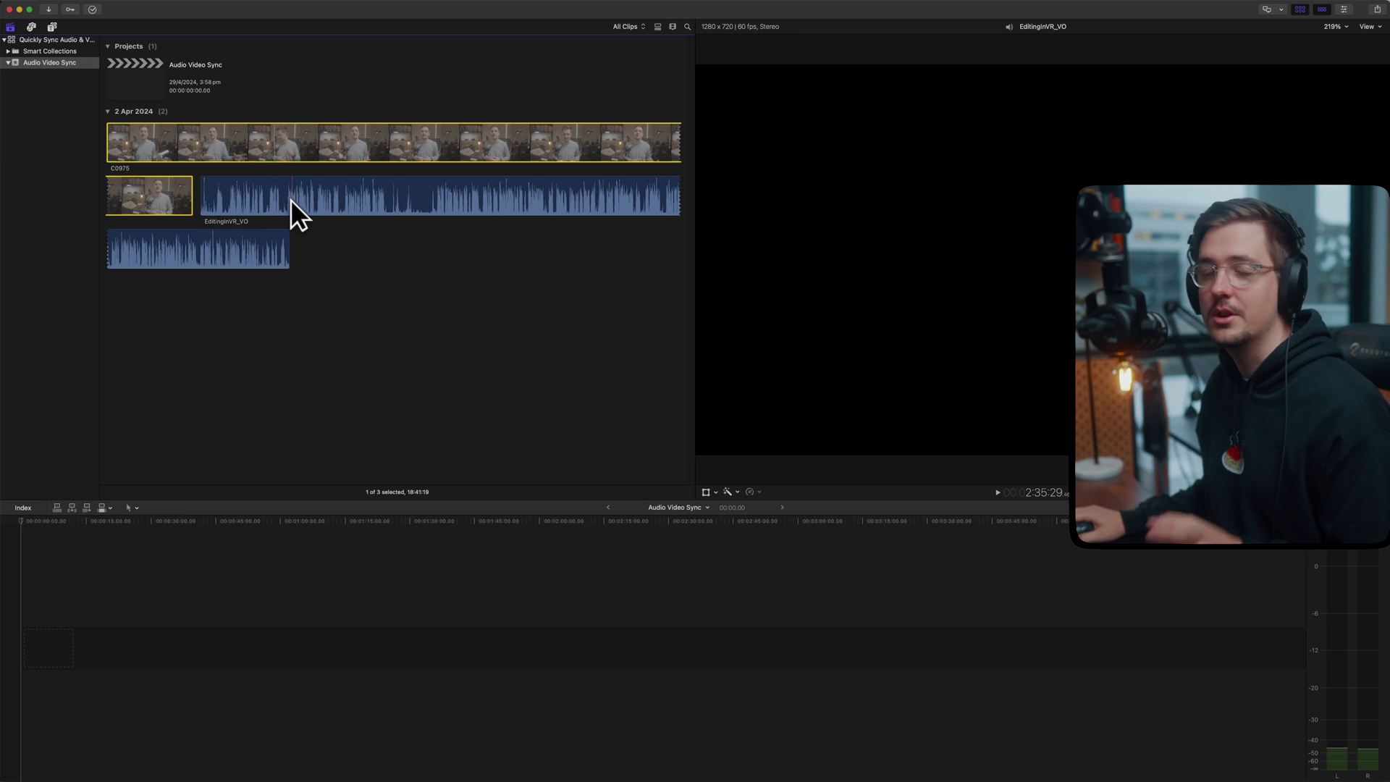
{"action": "left_click", "coordinate": [290, 199]}
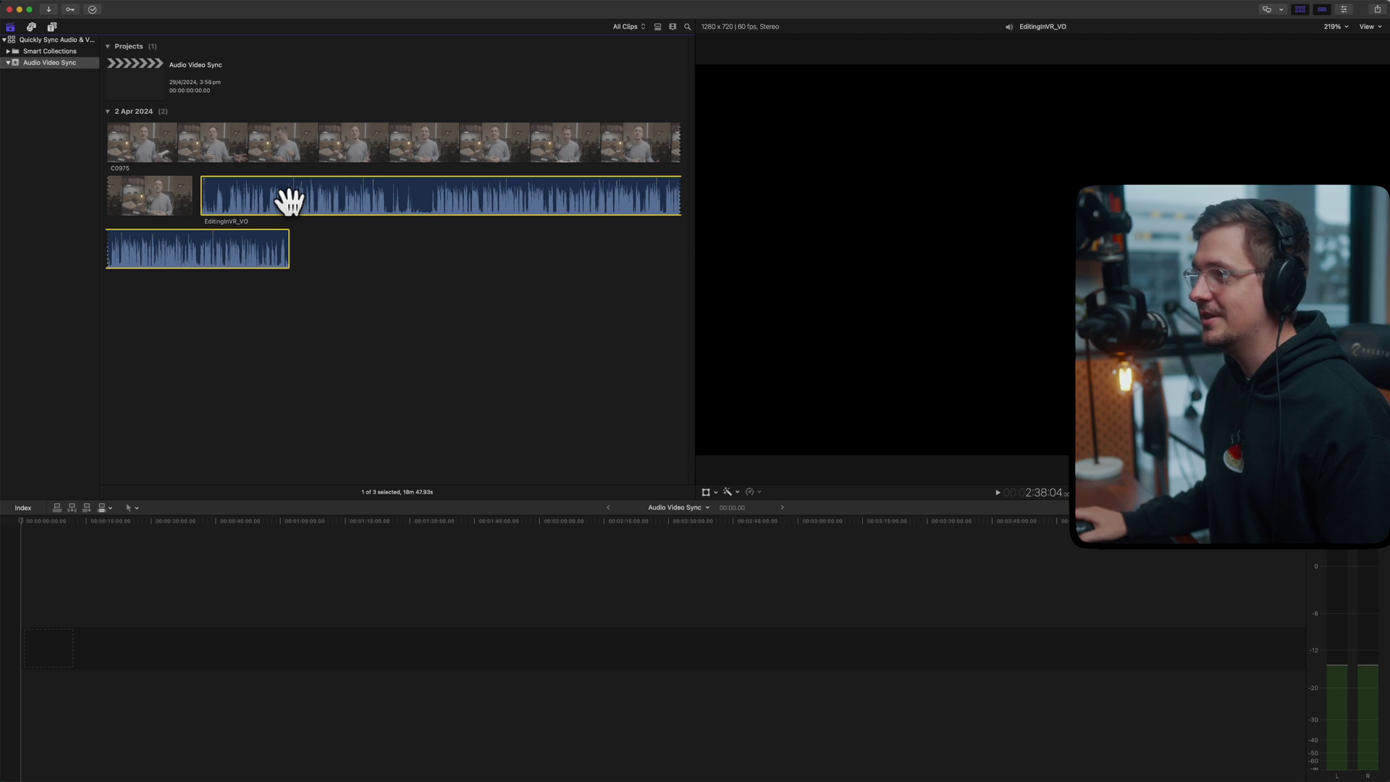
Add C0975 and EditingInVR_VO to the timeline, audio beneath video, zoomed to fill the view.
{"action": "left_click", "coordinate": [250, 148]}
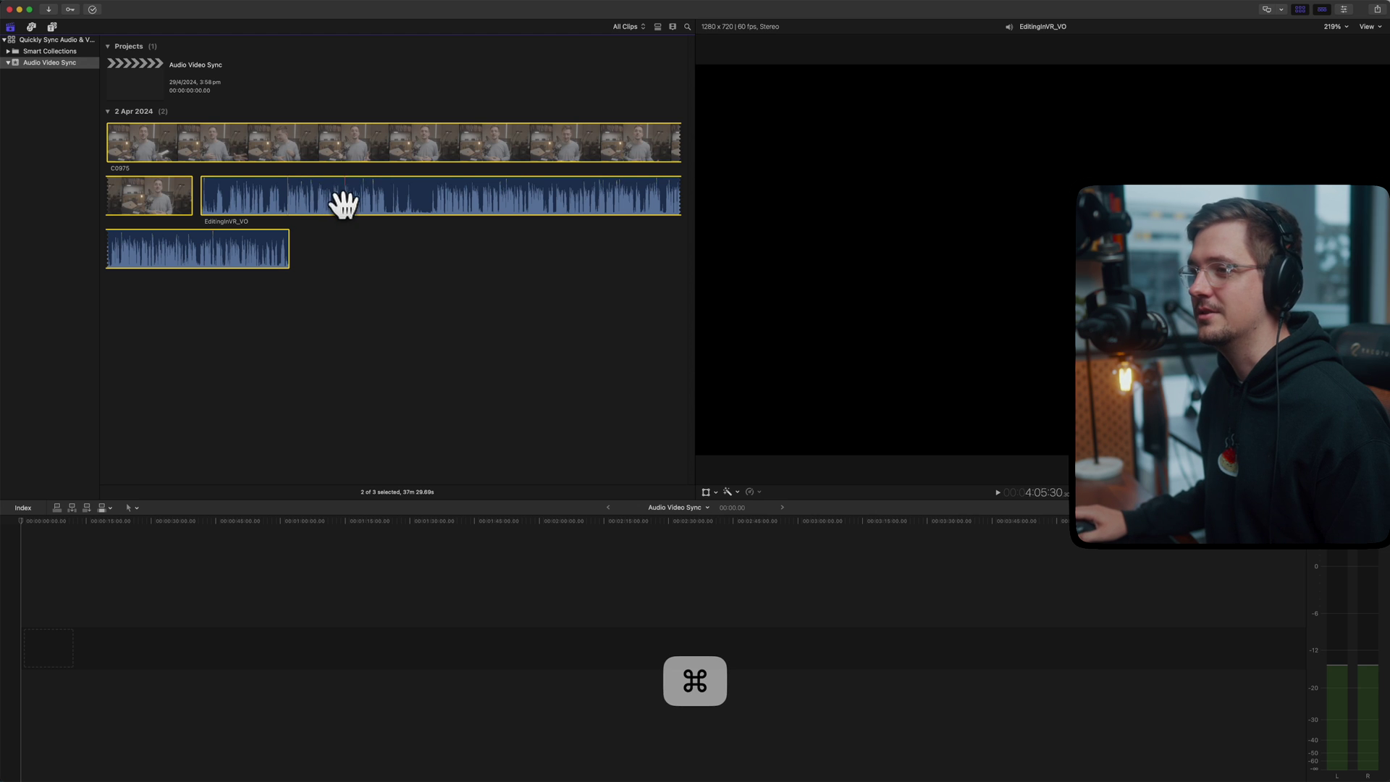
{"action": "left_click_drag", "start_coordinate": [363, 479], "coordinate": [44, 634]}
{"action": "left_click", "coordinate": [397, 541]}
{"action": "key", "text": "super+minus"}
{"action": "key", "text": "super+minus"}
{"action": "key", "text": "super+minus"}
{"action": "key", "text": "super+minus"}
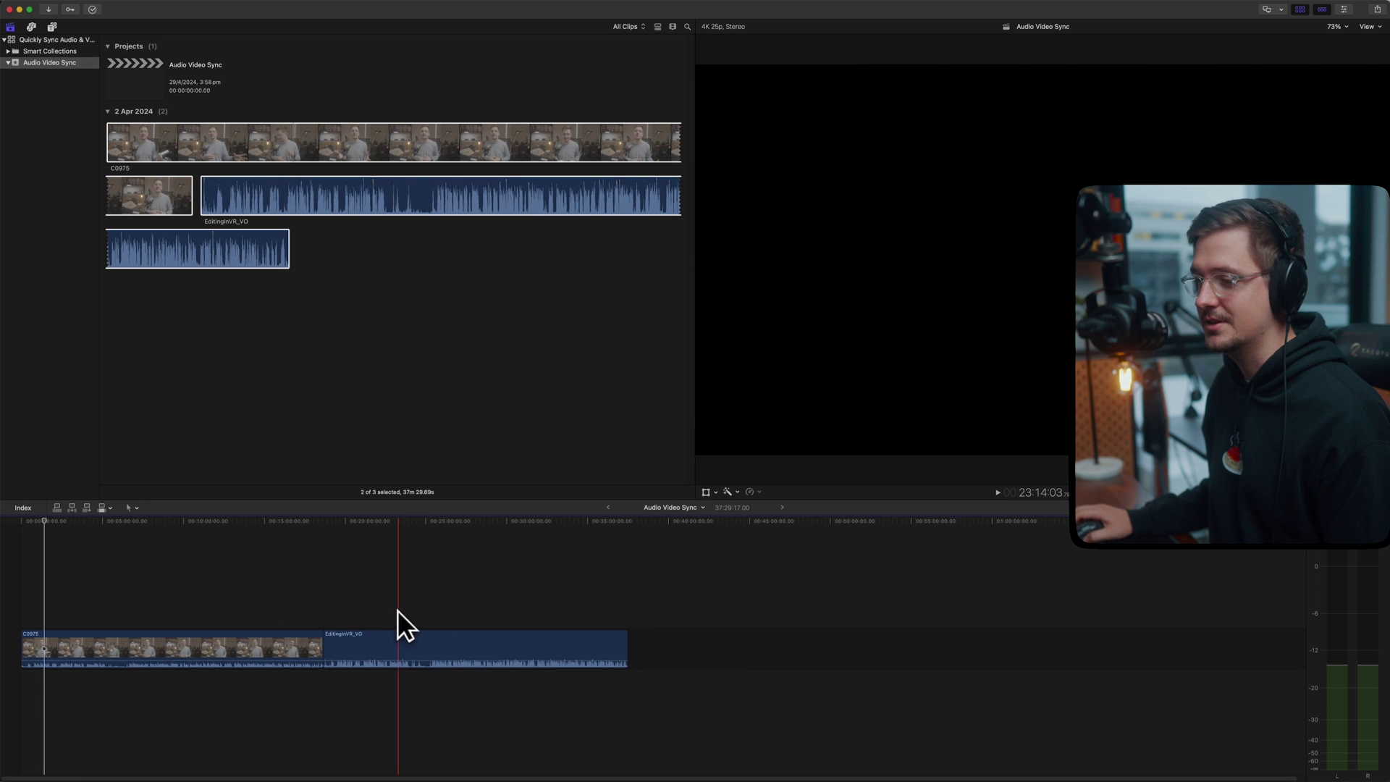
{"action": "left_click_drag", "start_coordinate": [399, 654], "coordinate": [53, 687]}
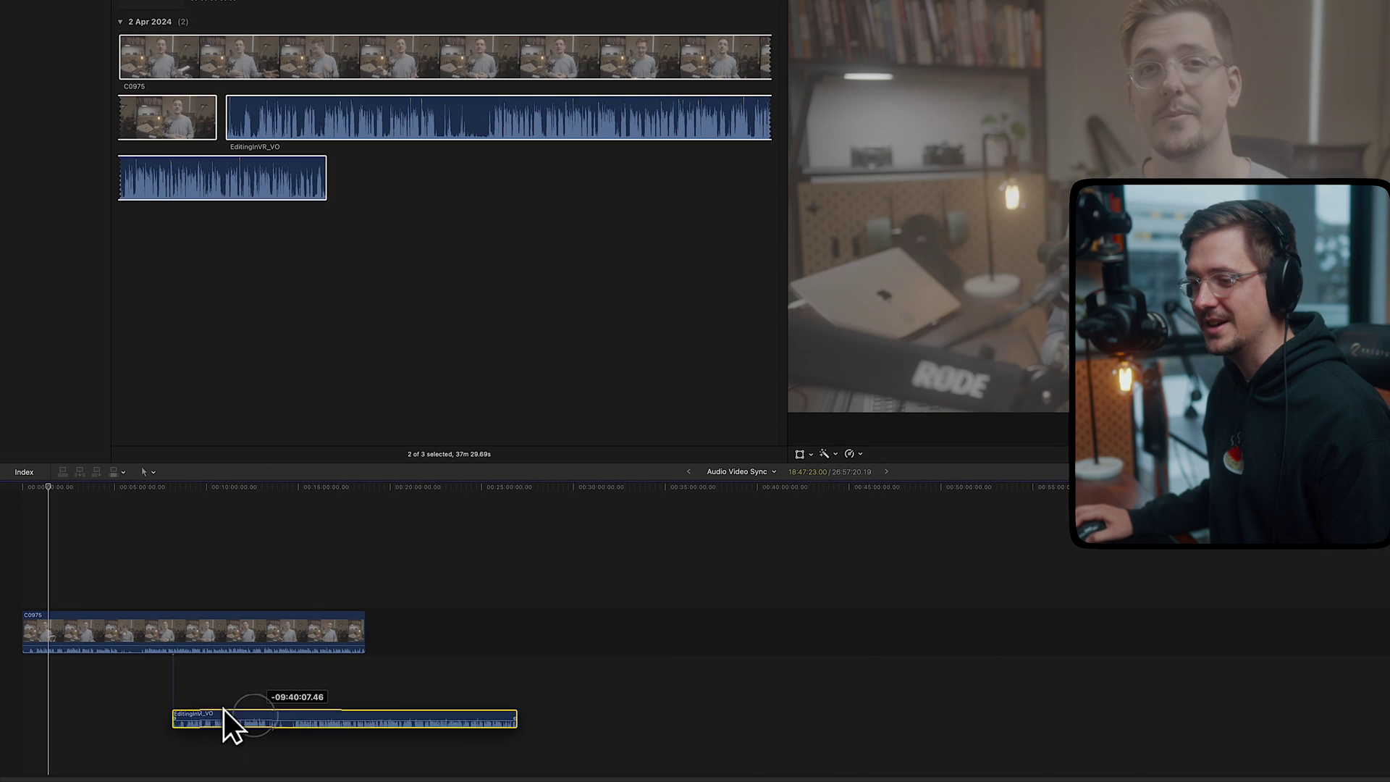
{"action": "key", "text": "super+equal"}
{"action": "key", "text": "super+equal"}
{"action": "key", "text": "super+equal"}
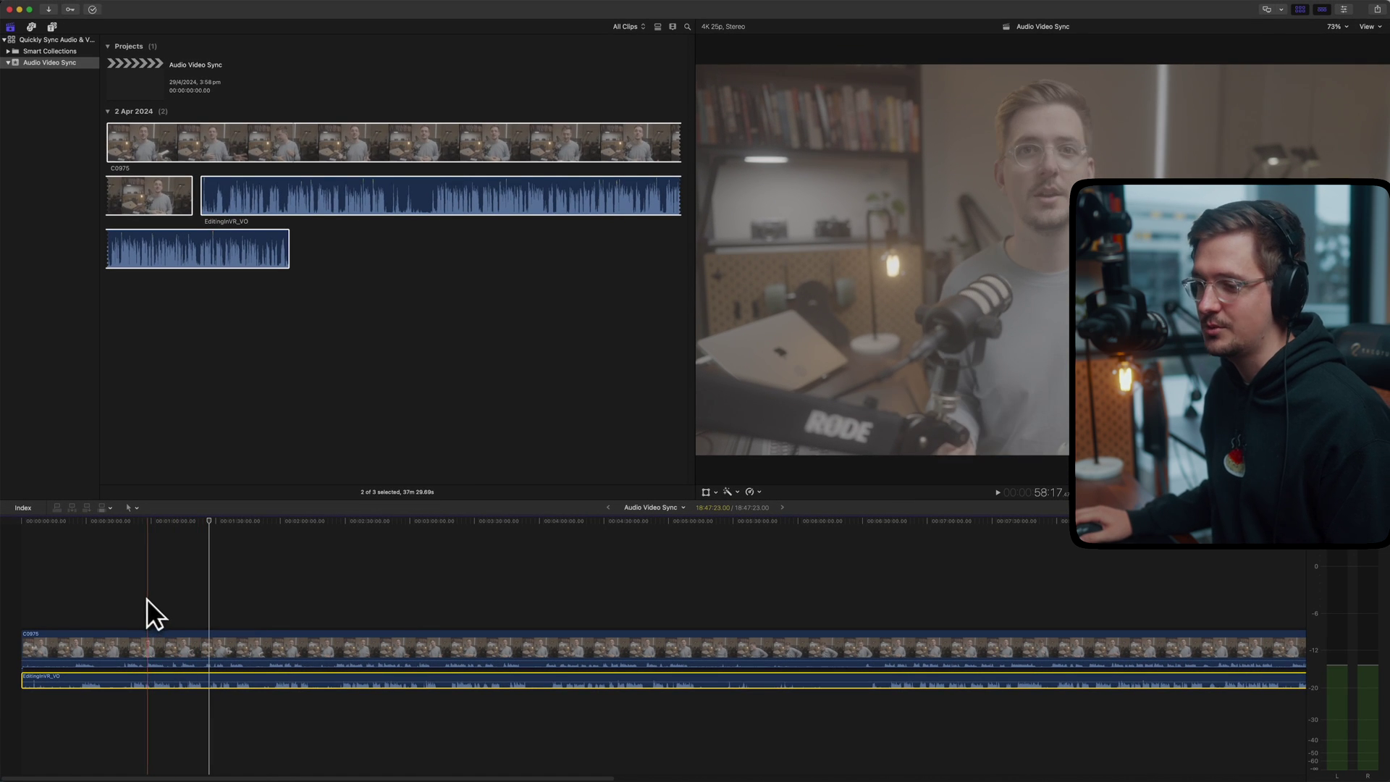
Play the timeline briefly, then set Clip Appearance to large waveforms with taller clip height.
{"action": "key", "text": "space"}
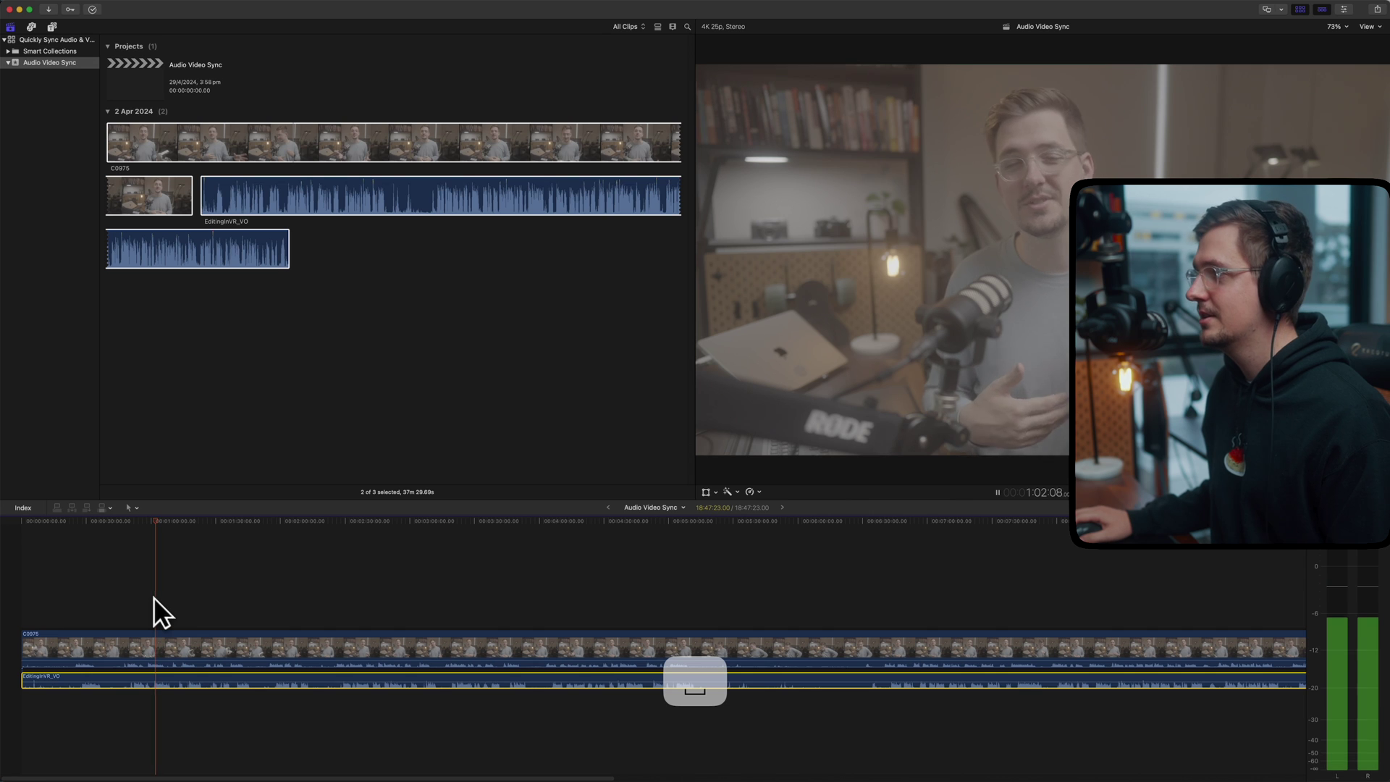
{"action": "key", "text": "space"}
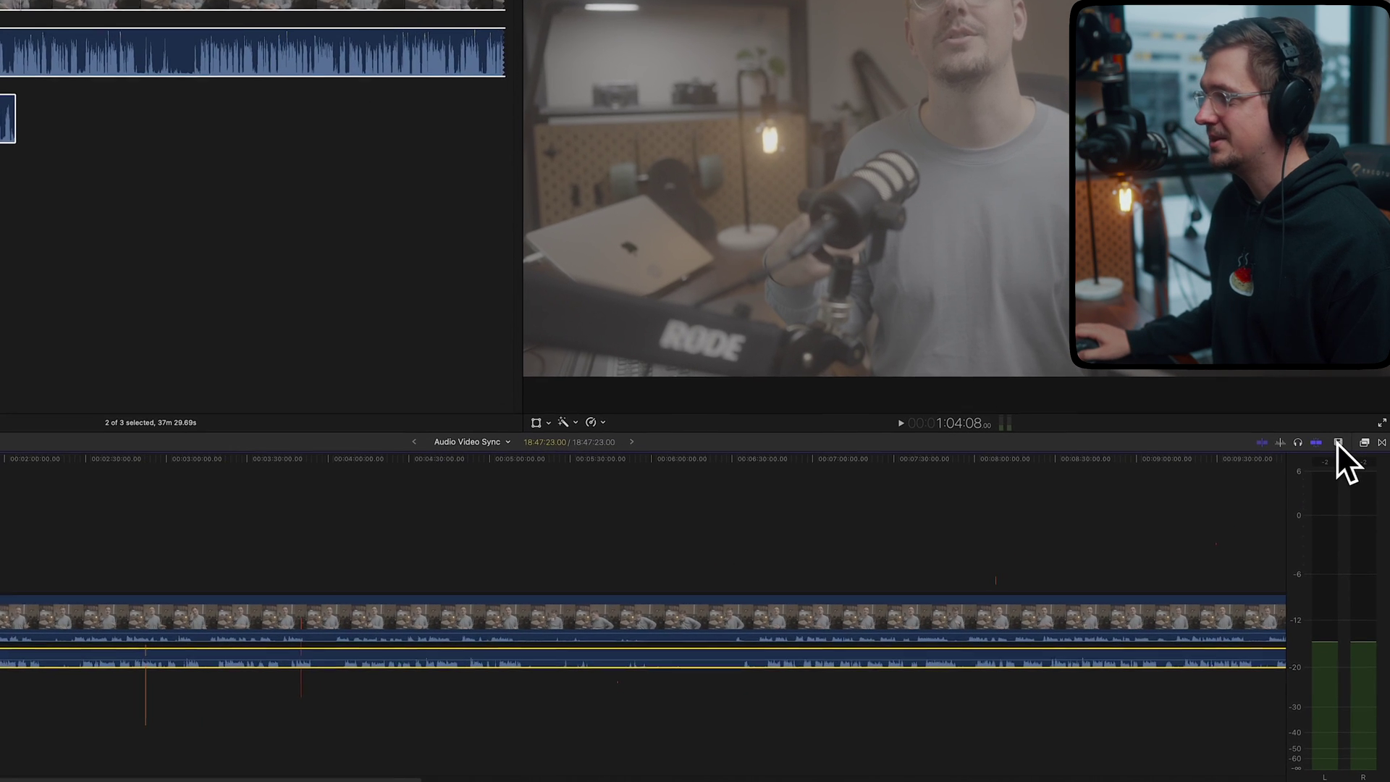
{"action": "left_click", "coordinate": [1333, 508]}
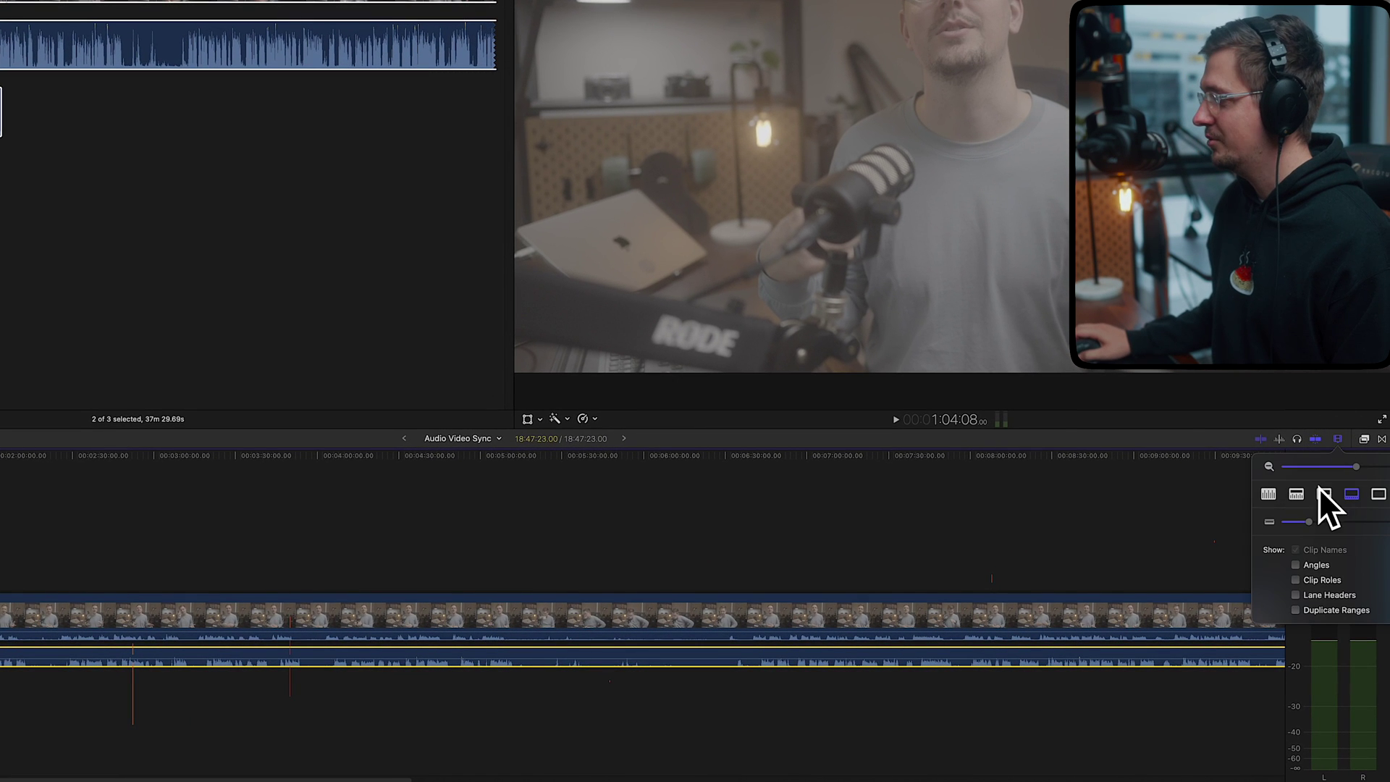
{"action": "left_click", "coordinate": [1297, 494]}
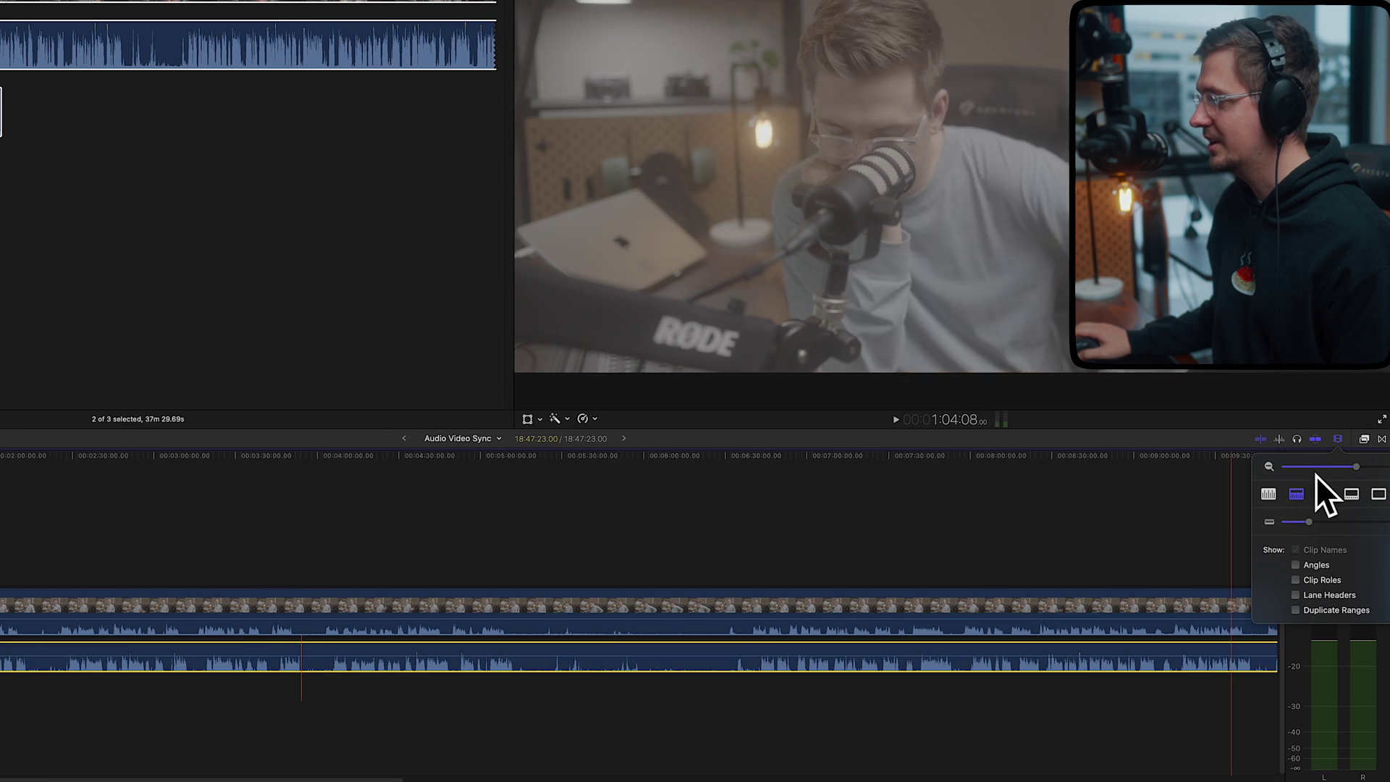
{"action": "left_click_drag", "start_coordinate": [1310, 522], "coordinate": [1346, 518]}
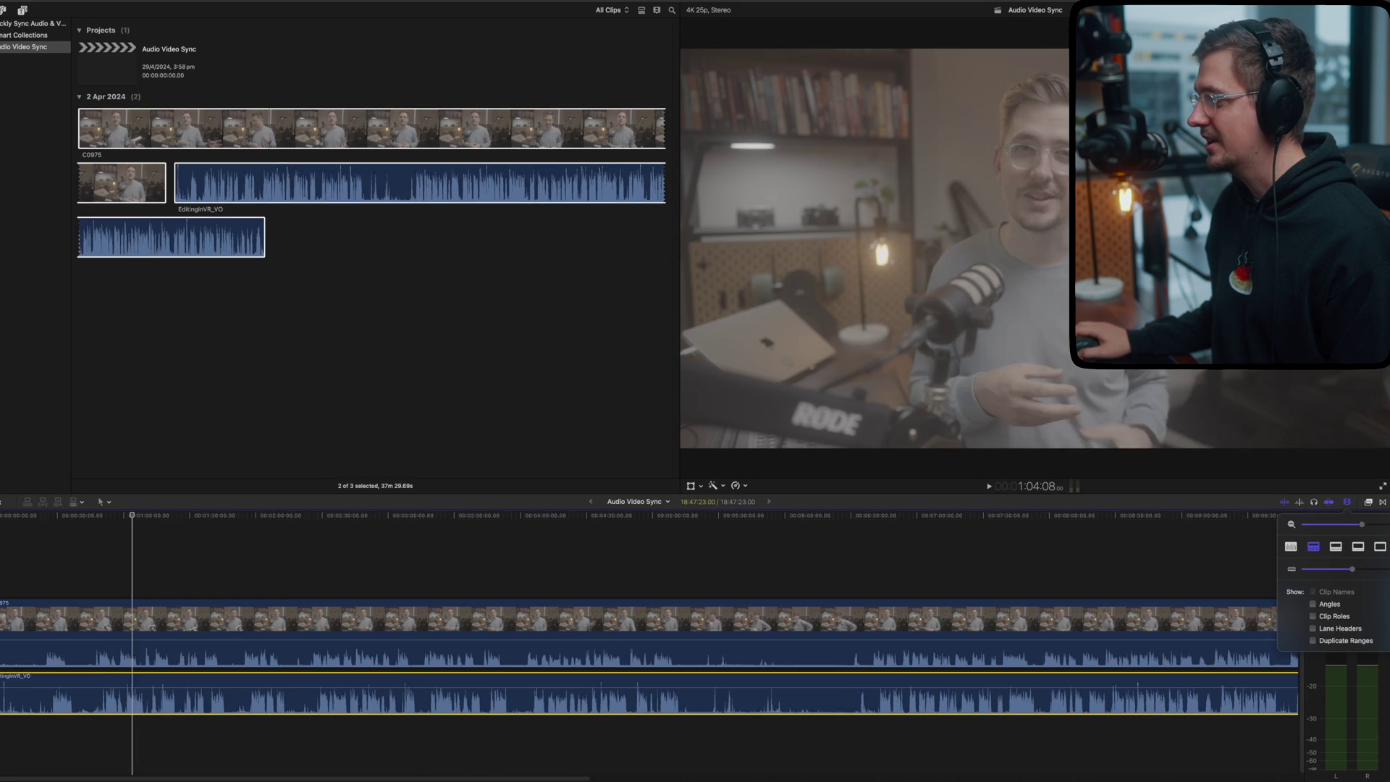
Trim and slide the EditingInVR_VO audio so its waveform lines up with C0975.
{"action": "key", "text": "Escape"}
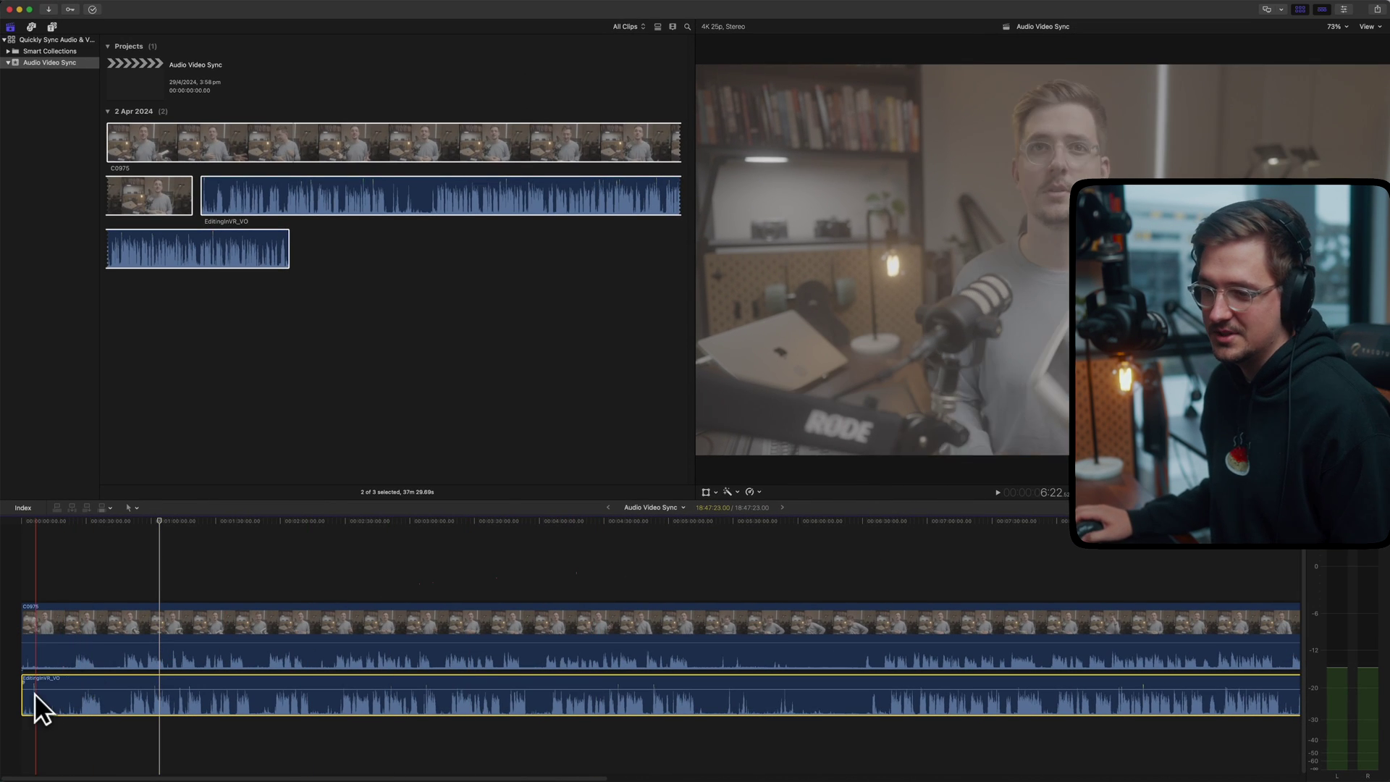
{"action": "left_click_drag", "start_coordinate": [25, 696], "coordinate": [59, 692]}
{"action": "key", "text": "super+equal"}
{"action": "key", "text": "super+equal"}
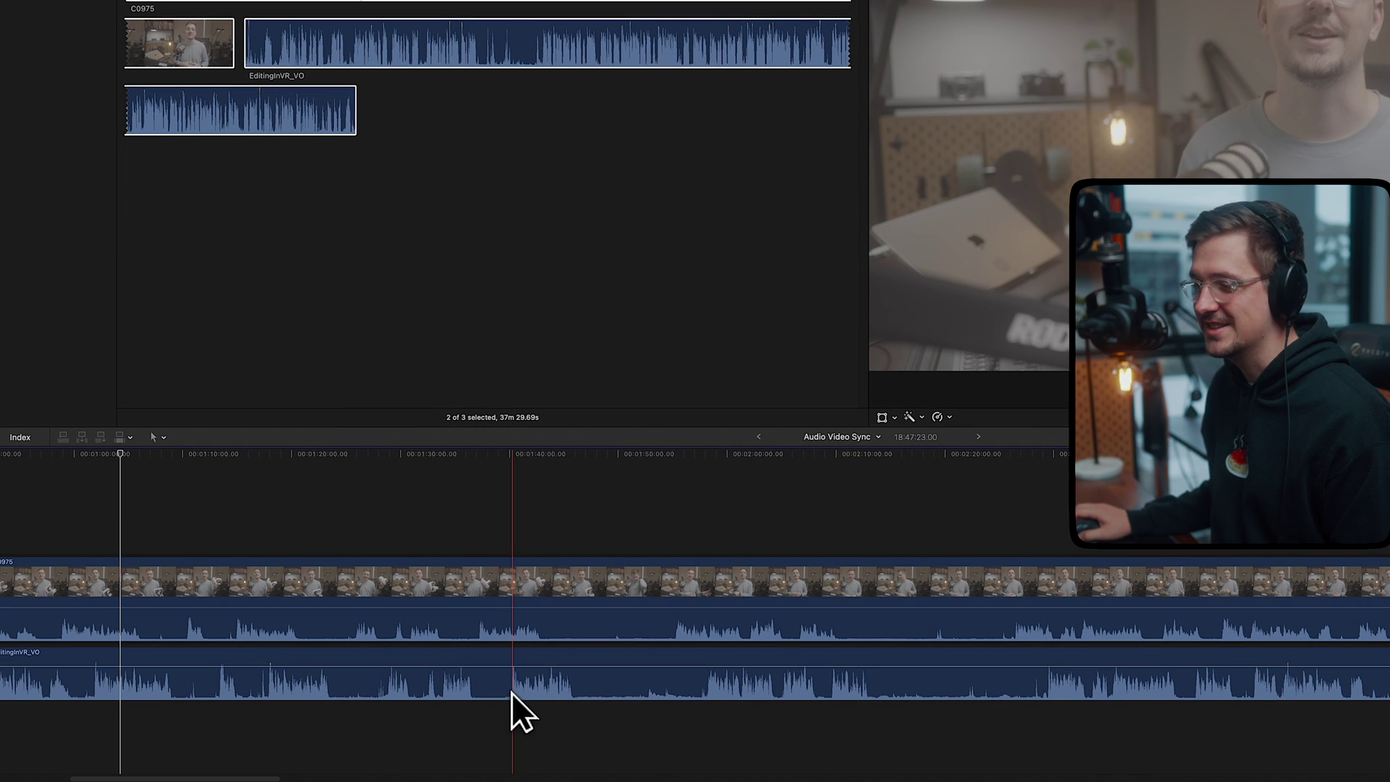
{"action": "left_click_drag", "start_coordinate": [524, 688], "coordinate": [493, 689]}
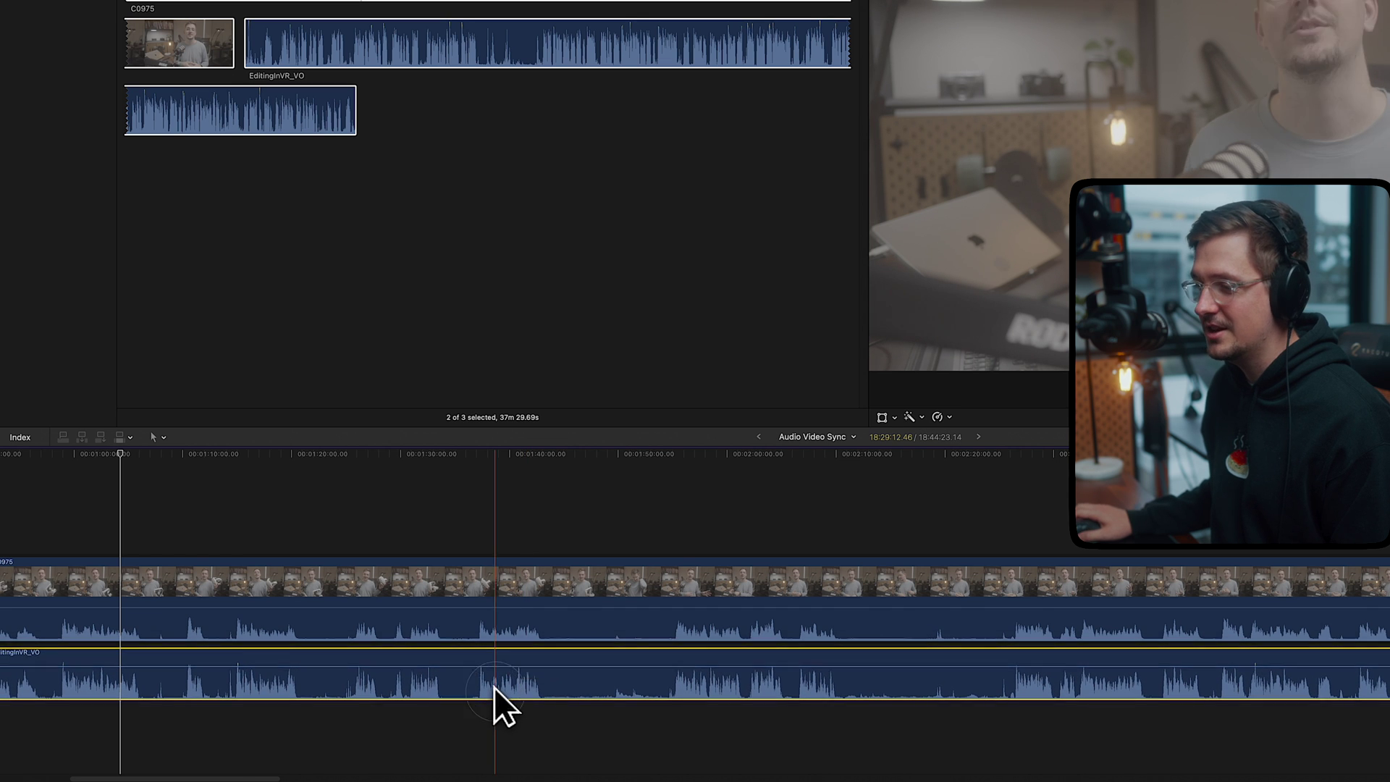
{"action": "key", "text": "space"}
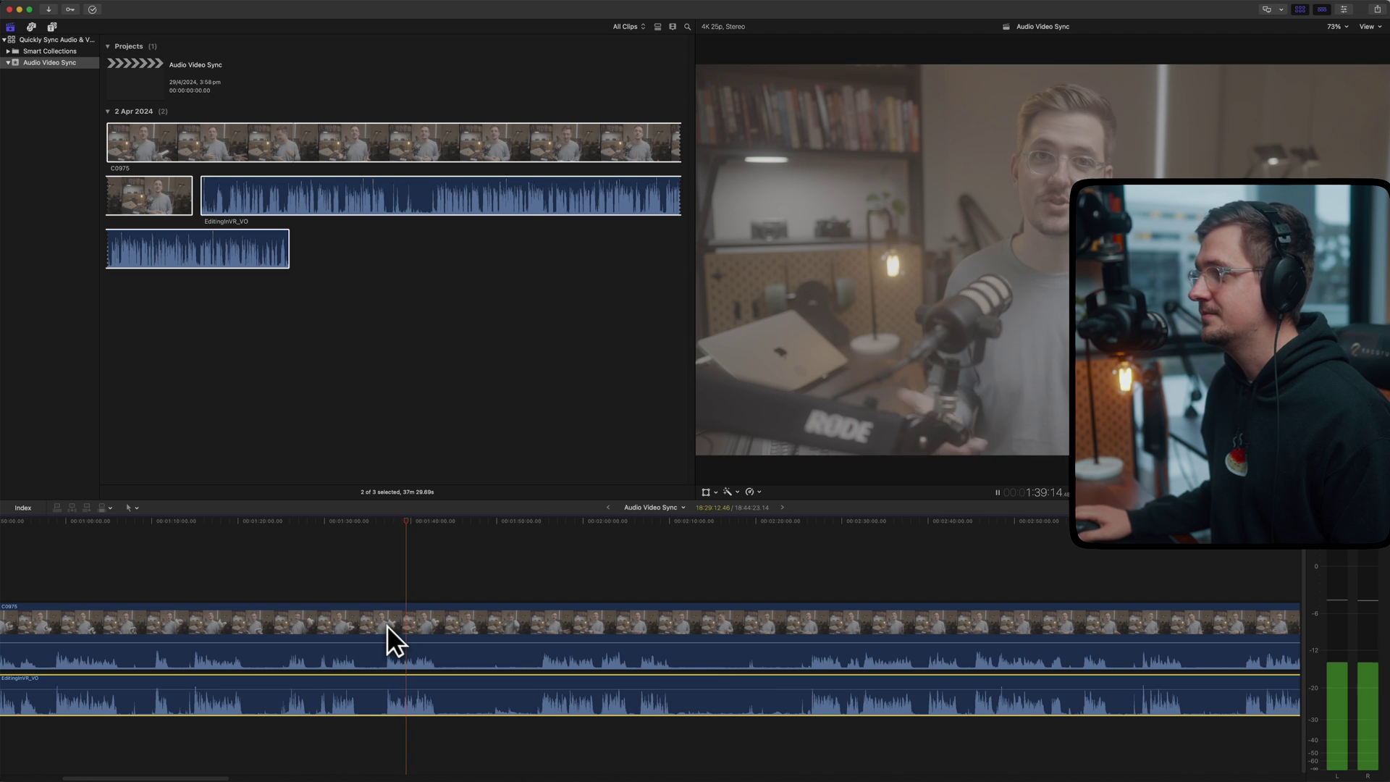
{"action": "key", "text": "space"}
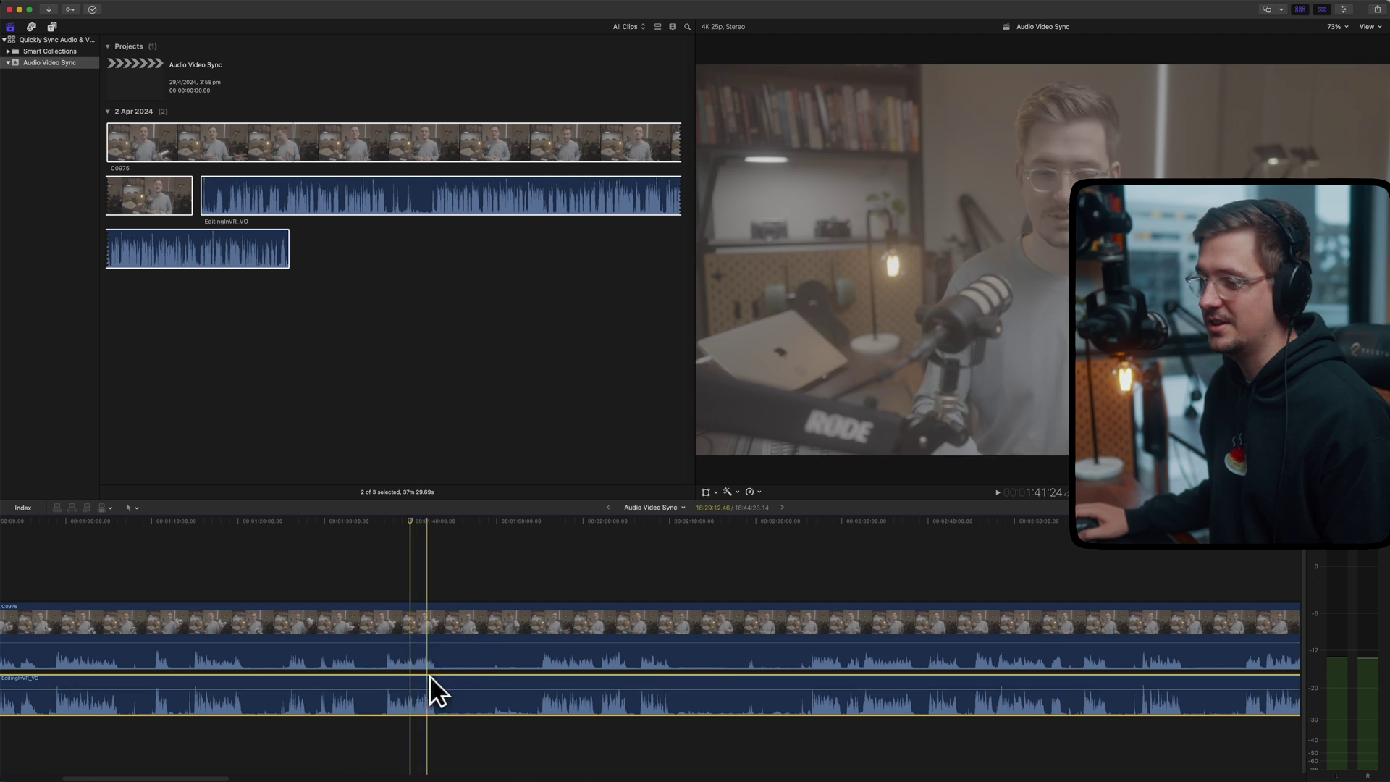
Drag C0975's volume line down to about -5x dB and play back the result.
{"action": "left_click", "coordinate": [420, 652]}
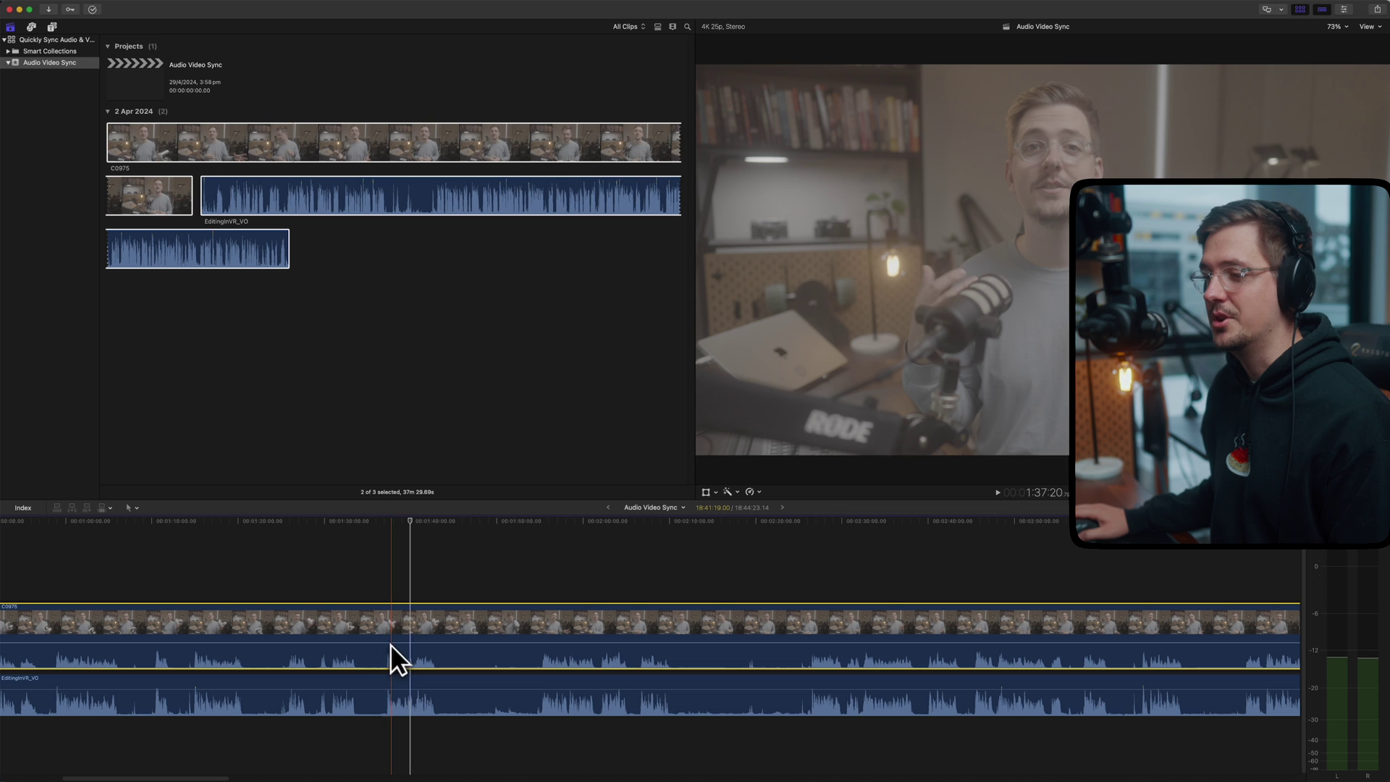
{"action": "left_click_drag", "start_coordinate": [389, 644], "coordinate": [389, 668]}
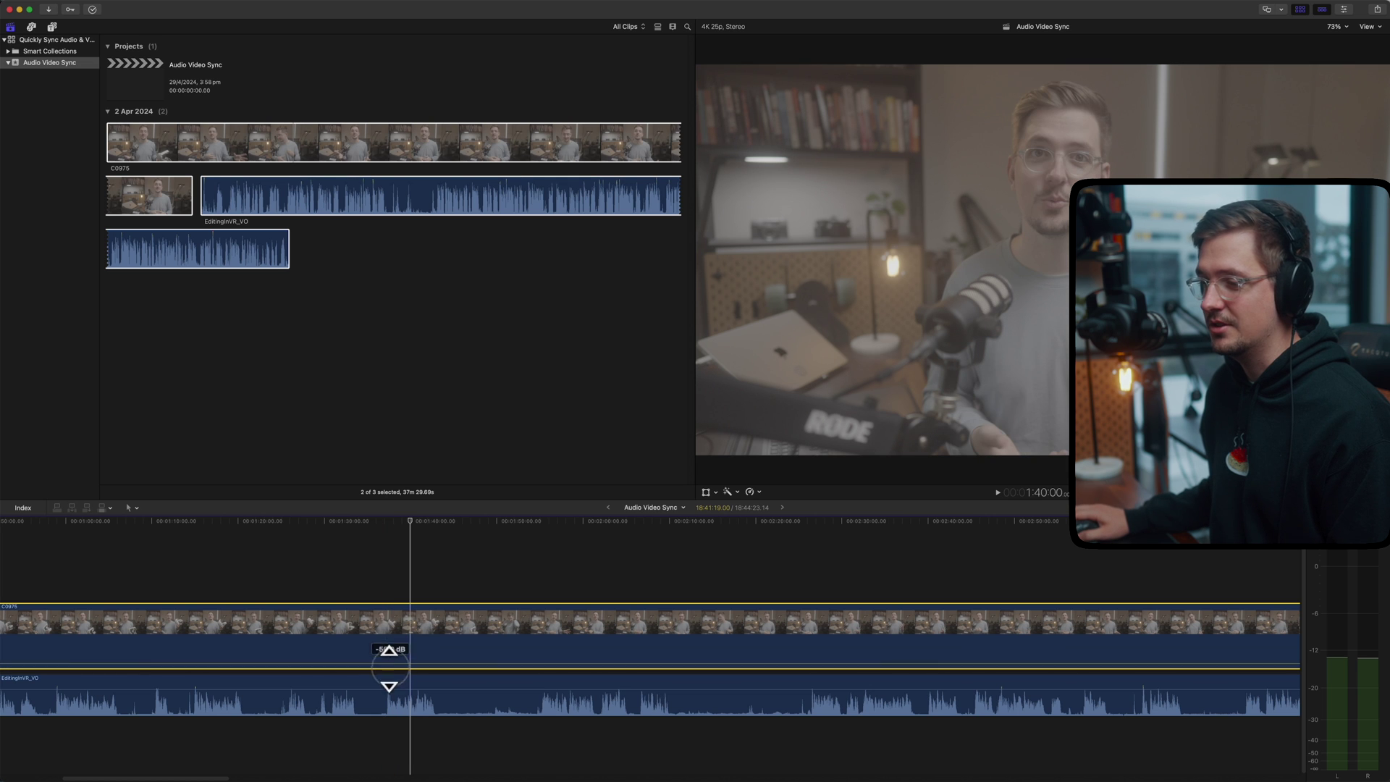
{"action": "key", "text": "space"}
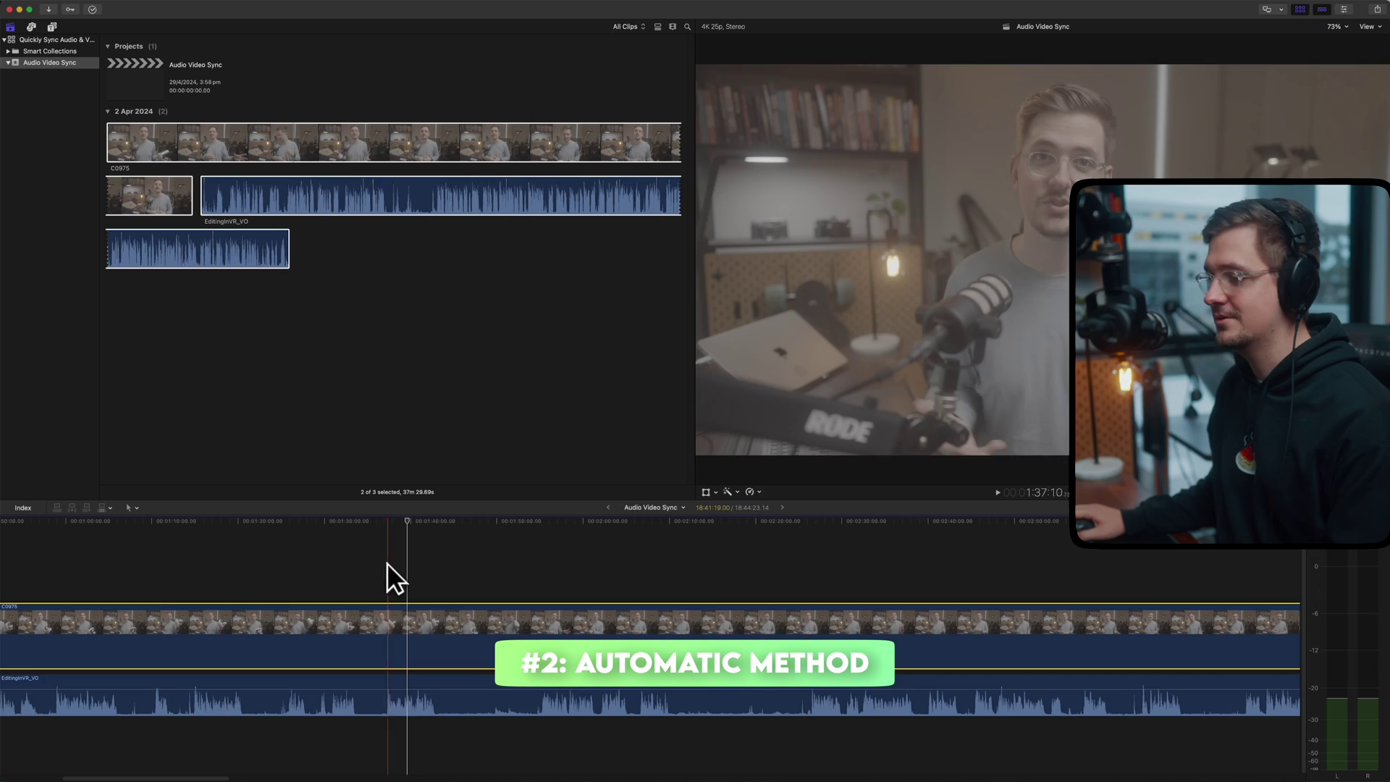
Delete all timeline clips, then select both C0975 and EditingInVR_VO in the browser.
{"action": "left_click_drag", "start_coordinate": [387, 562], "coordinate": [466, 729]}
{"action": "key", "text": "Delete"}
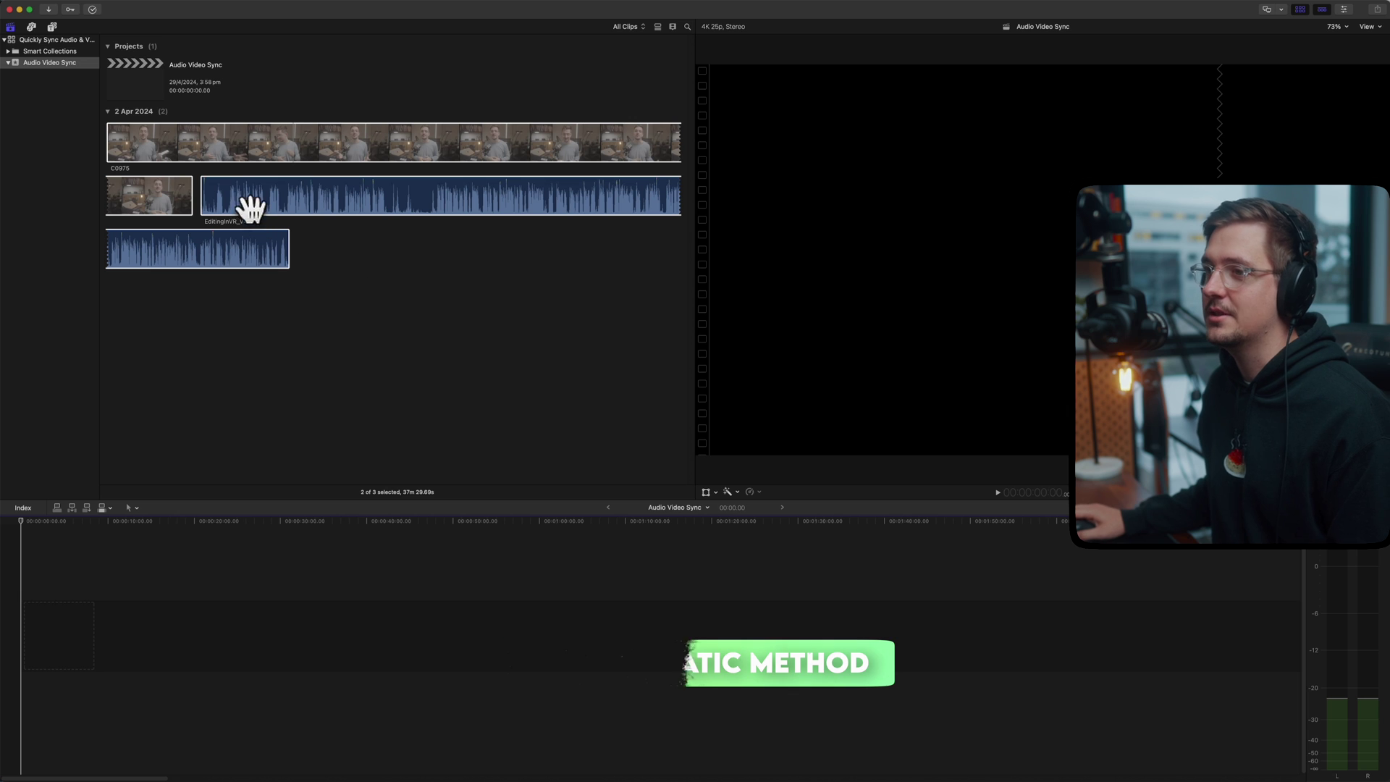
{"action": "left_click", "coordinate": [255, 85]}
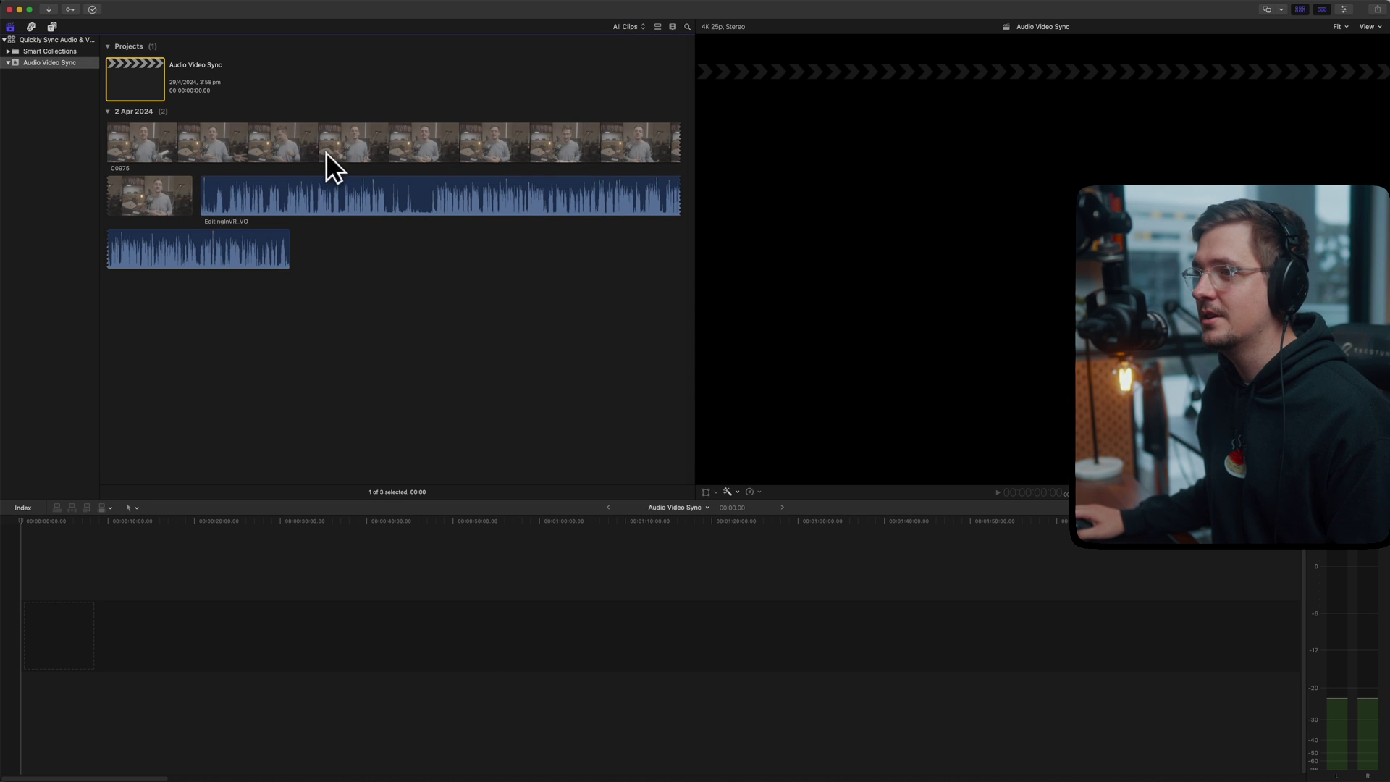
{"action": "left_click", "coordinate": [174, 144]}
{"action": "left_click", "coordinate": [257, 197], "text": "super"}
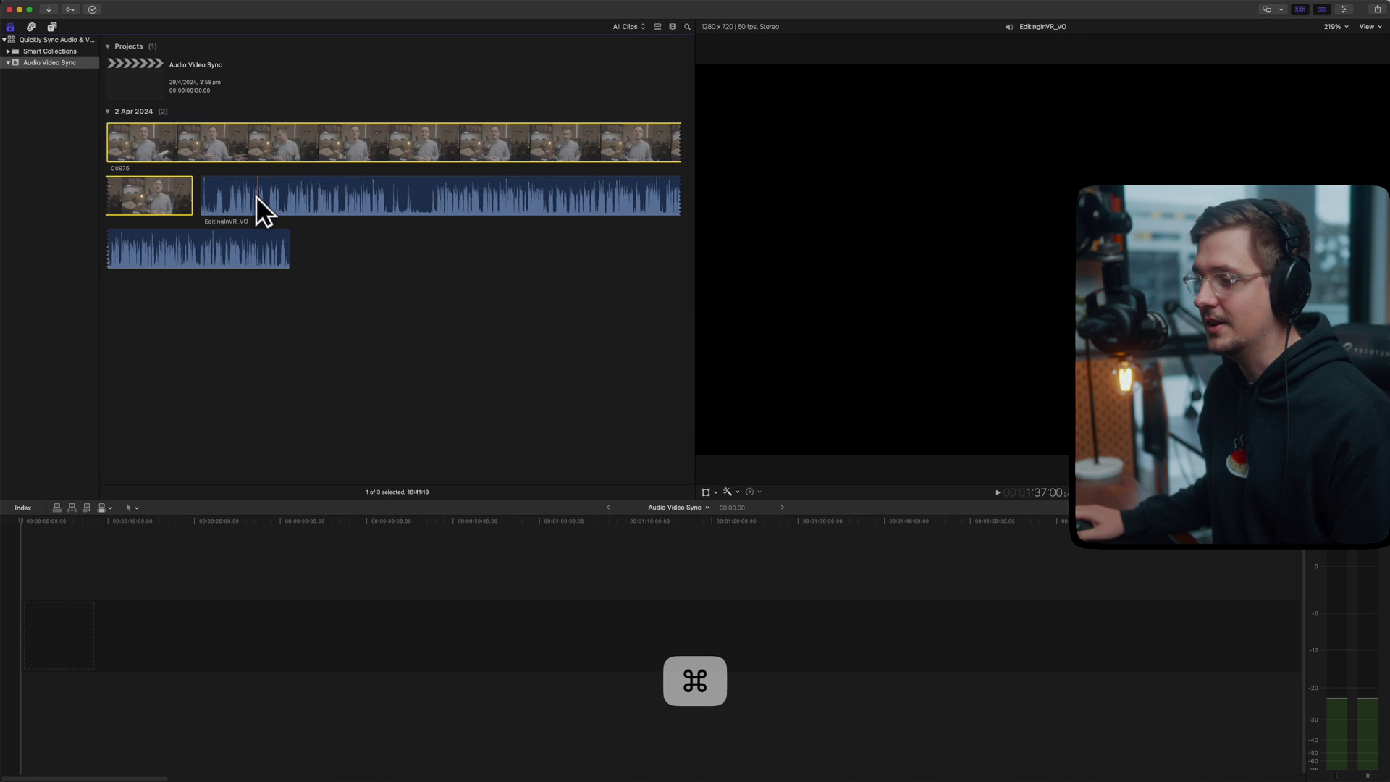
{"action": "left_click", "coordinate": [327, 207], "text": "super"}
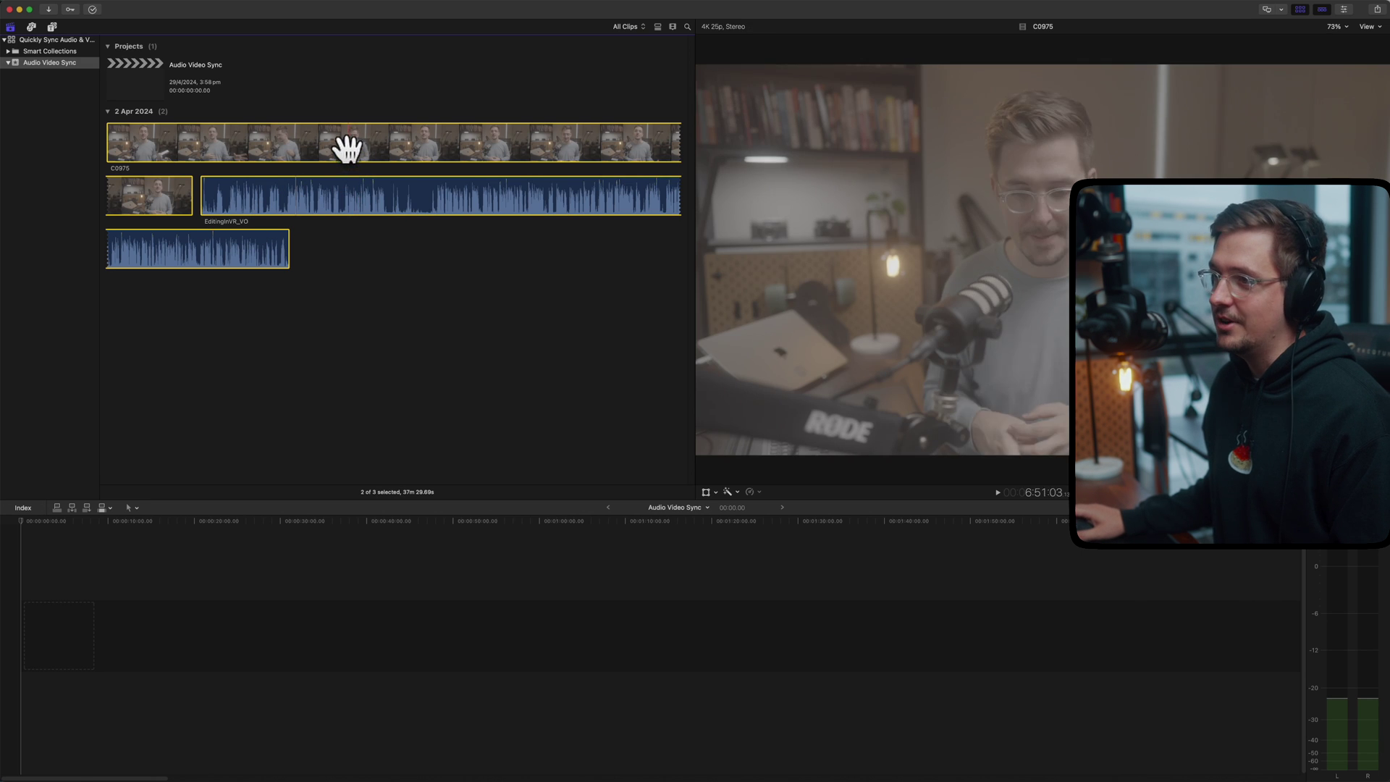
Synchronize C0975 with EditingInVR_VO, disabling audio components on AV clips, to create 'C0975 - Synchronized Clip'.
{"action": "right_click", "coordinate": [348, 146]}
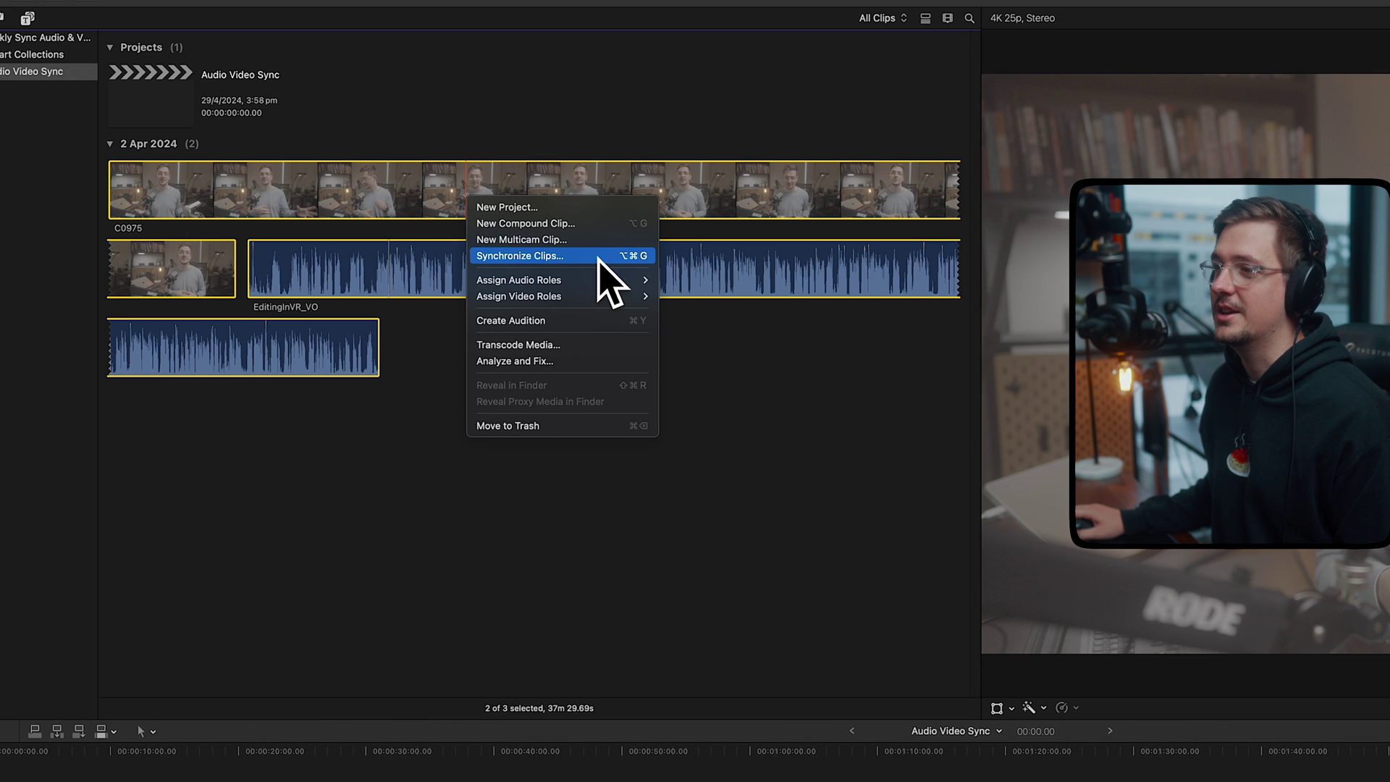
{"action": "left_click", "coordinate": [614, 262]}
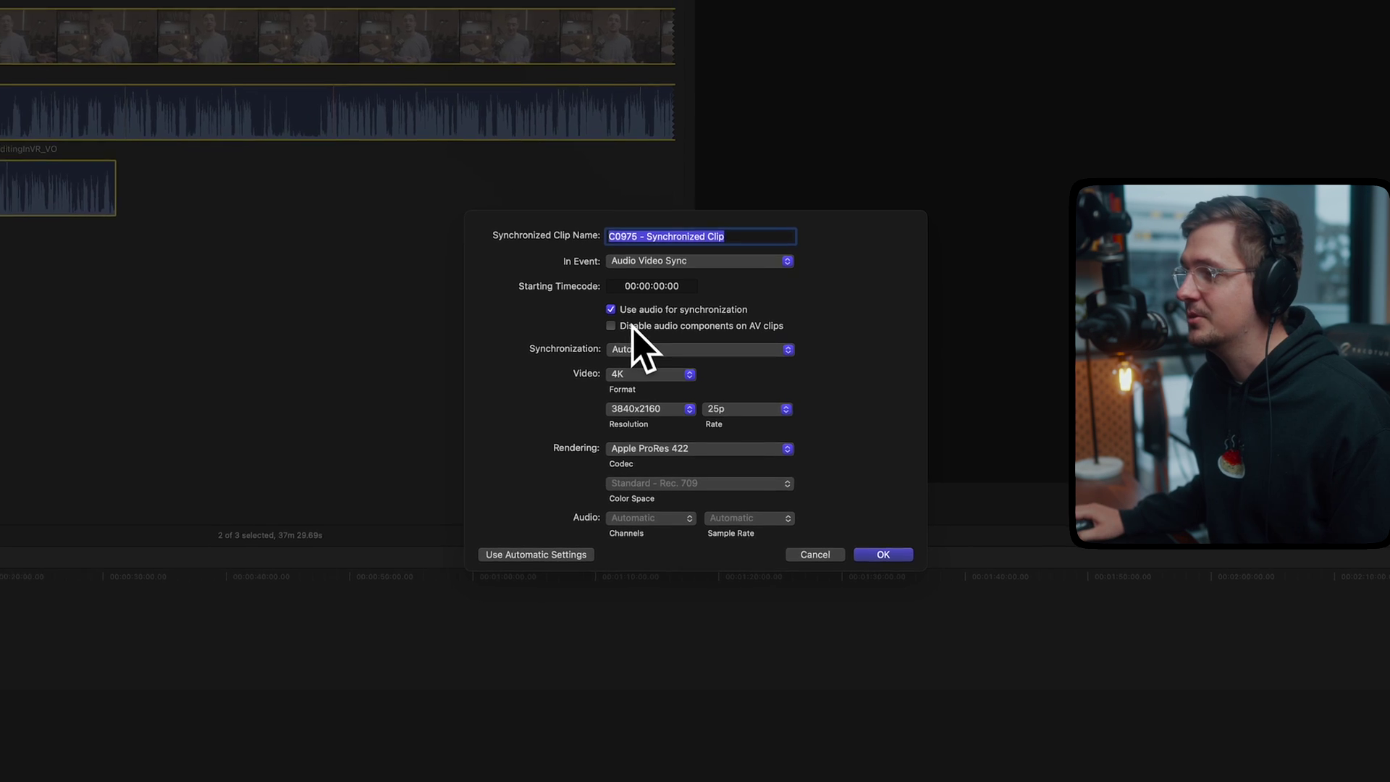
{"action": "left_click", "coordinate": [608, 323]}
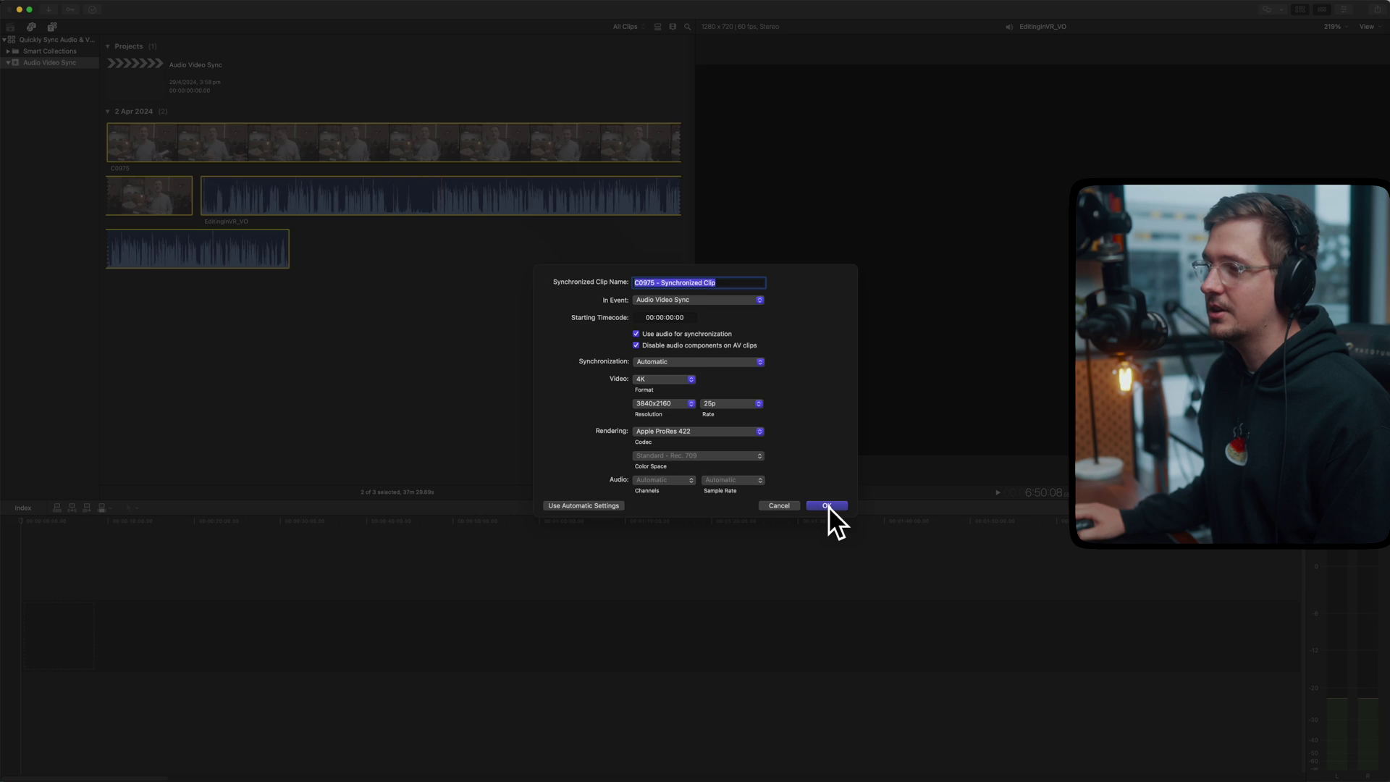
{"action": "left_click", "coordinate": [828, 506]}
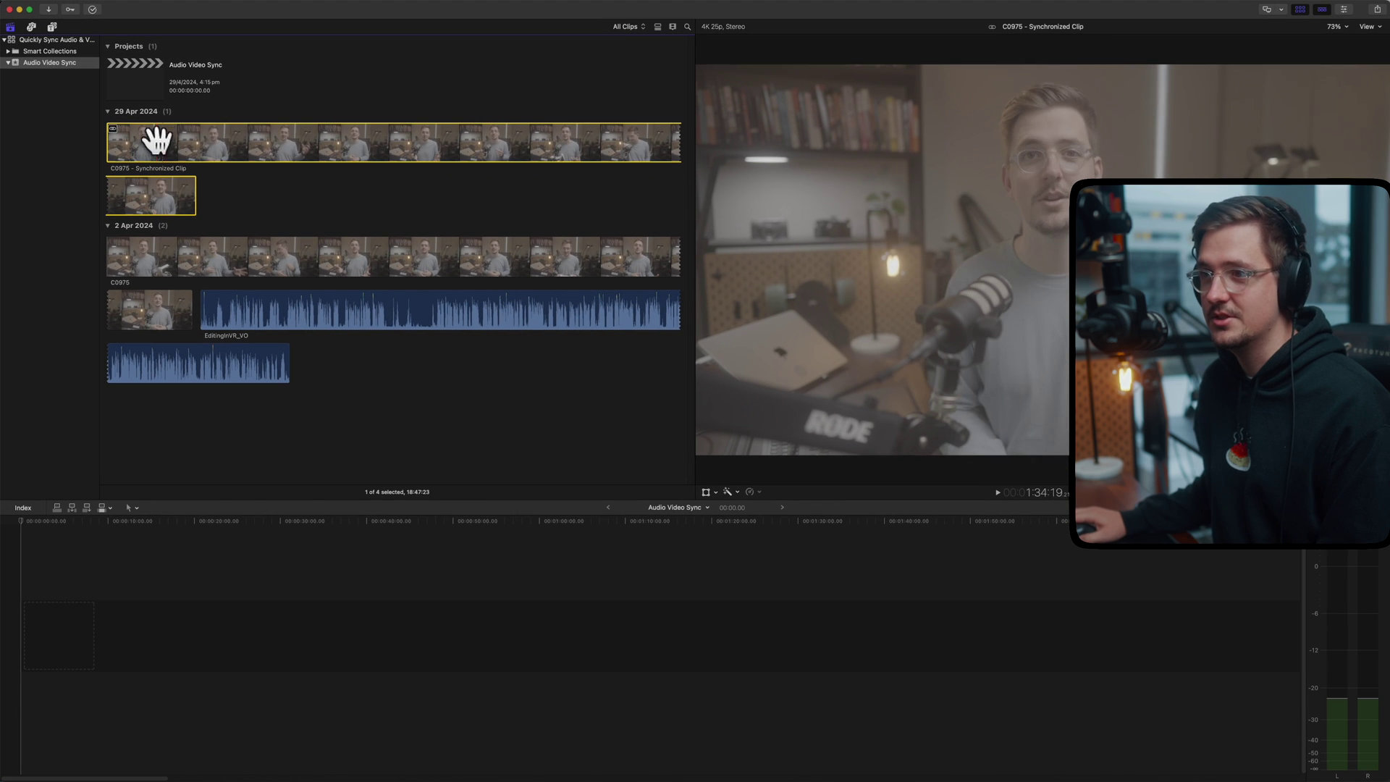
Add 'C0975 - Synchronized Clip' to the empty timeline and check its playback.
{"action": "left_click_drag", "start_coordinate": [221, 147], "coordinate": [21, 620]}
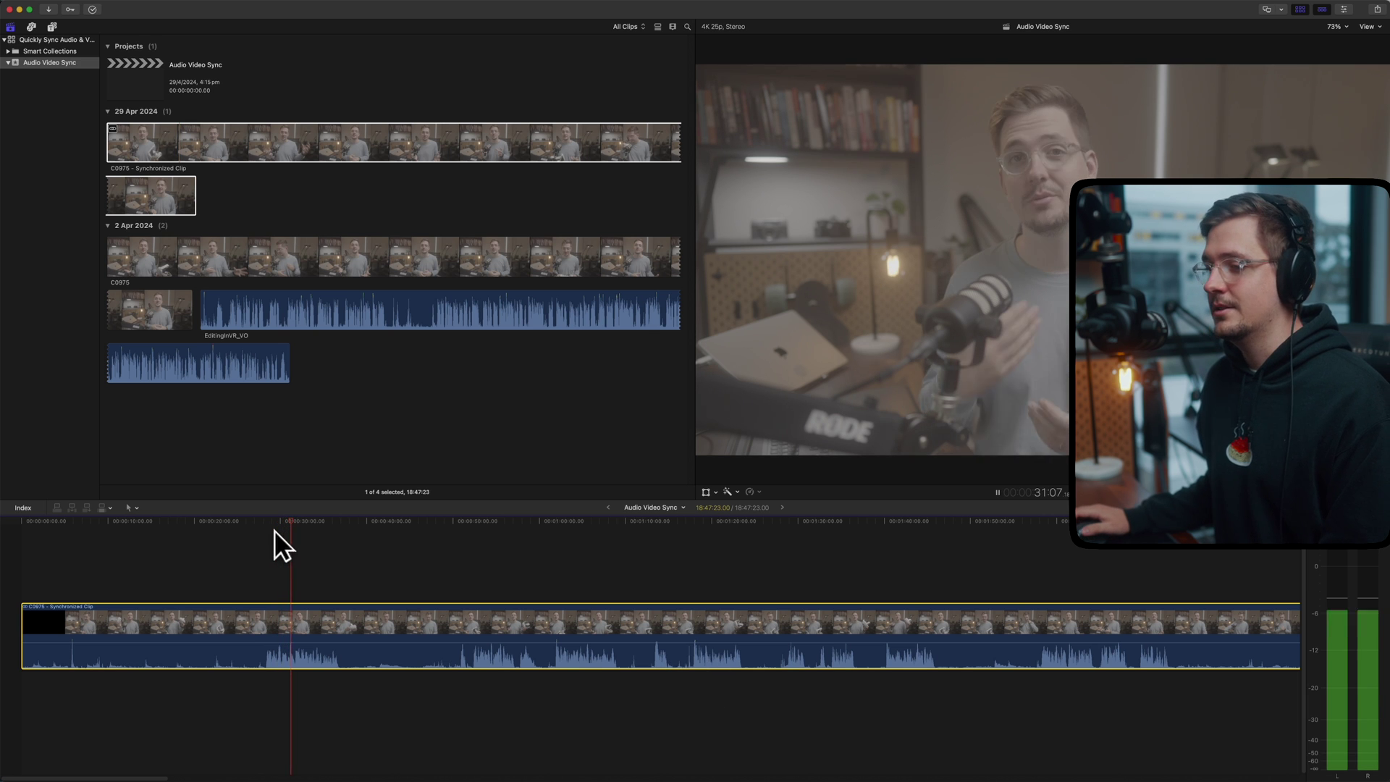
{"action": "key", "text": "space"}
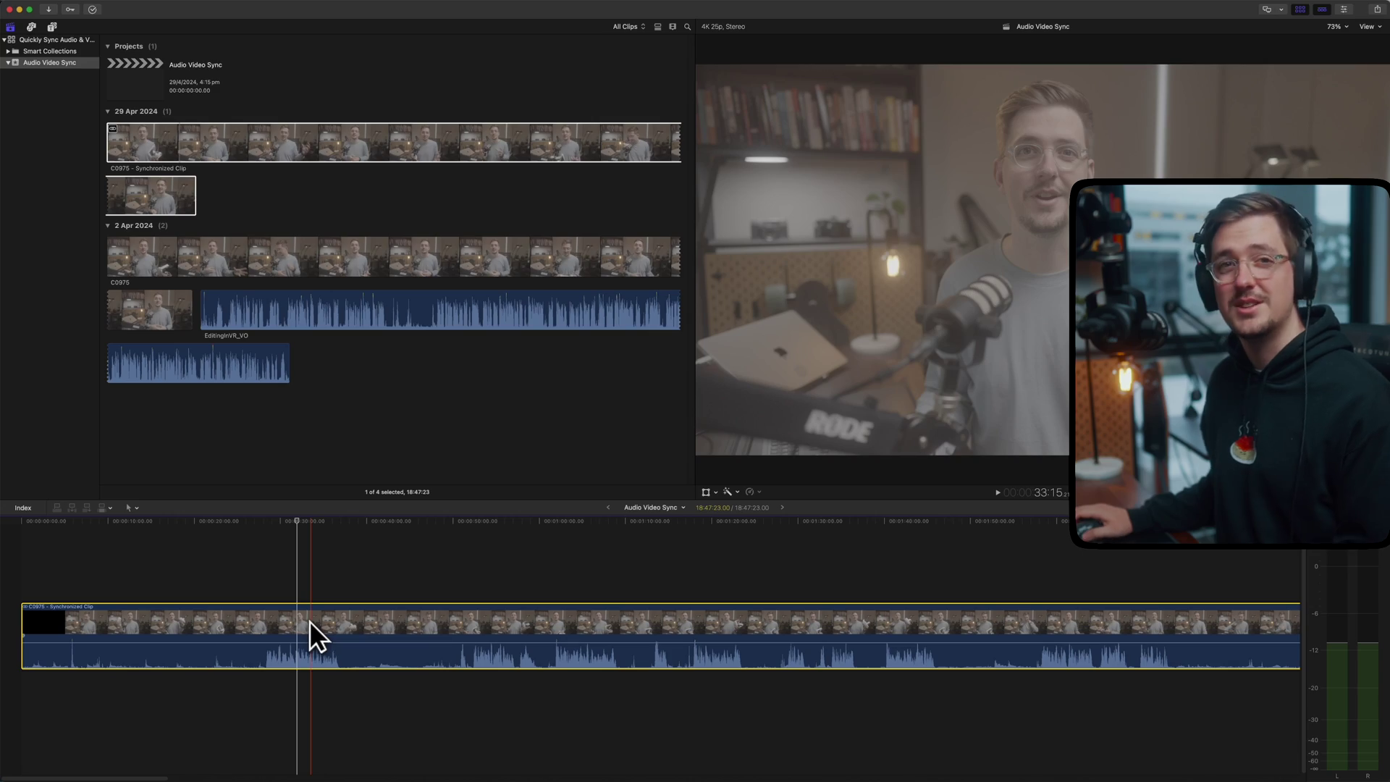
{"action": "double_click", "coordinate": [309, 620]}
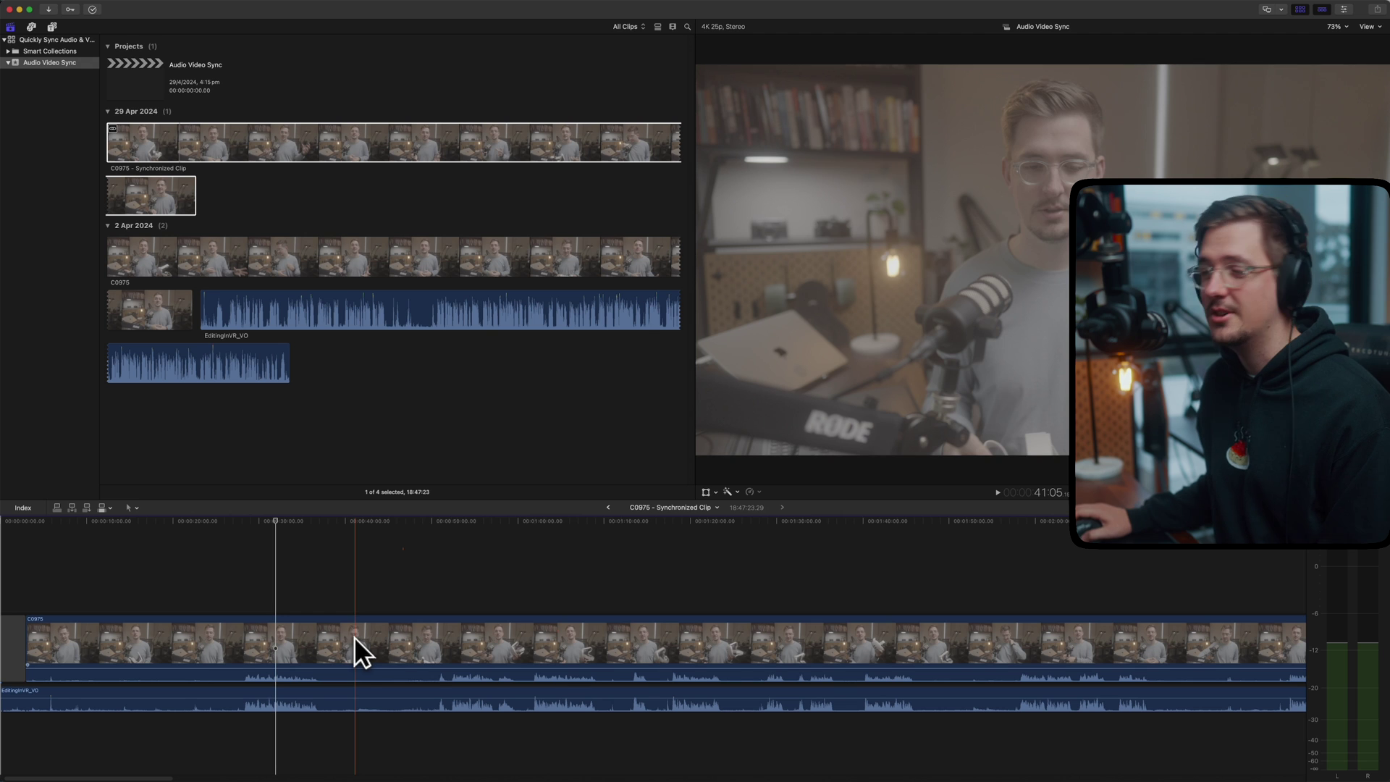
{"action": "left_click", "coordinate": [608, 507]}
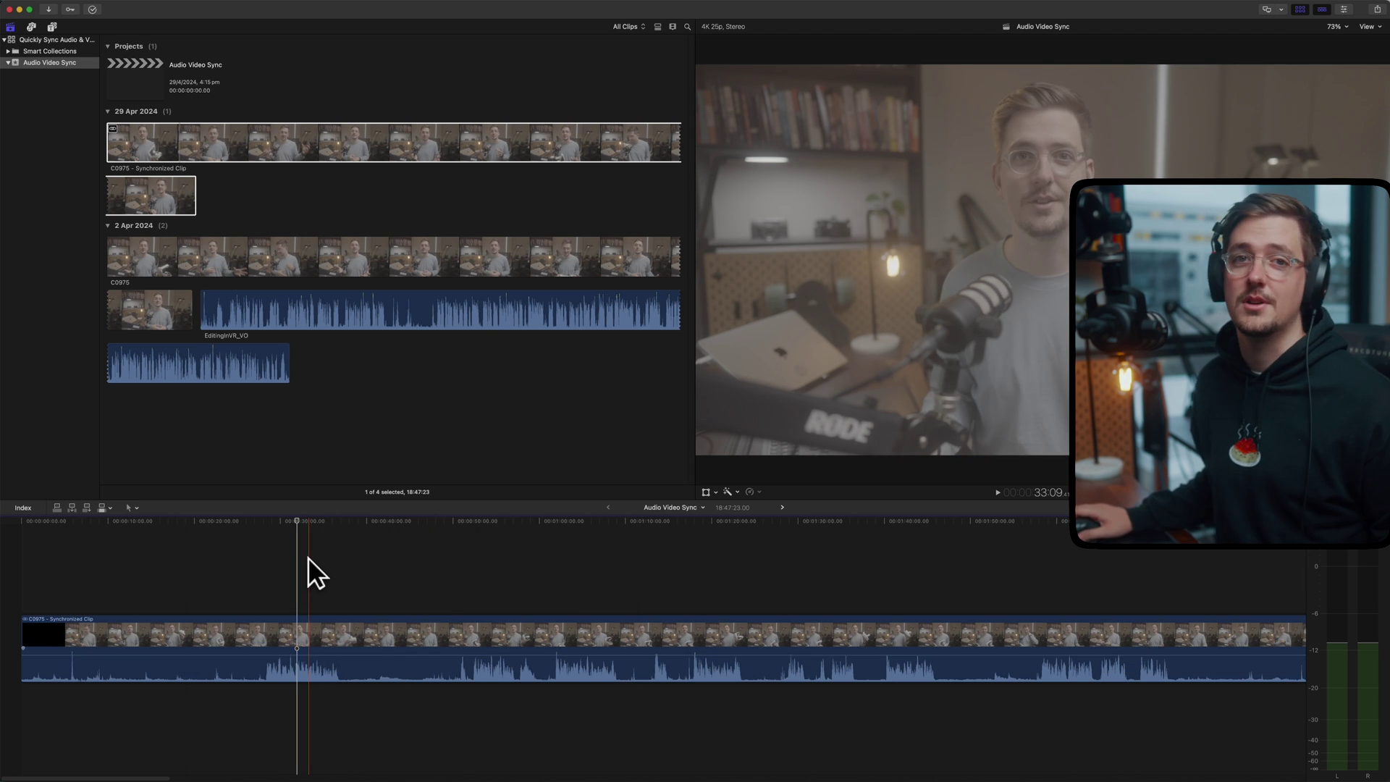